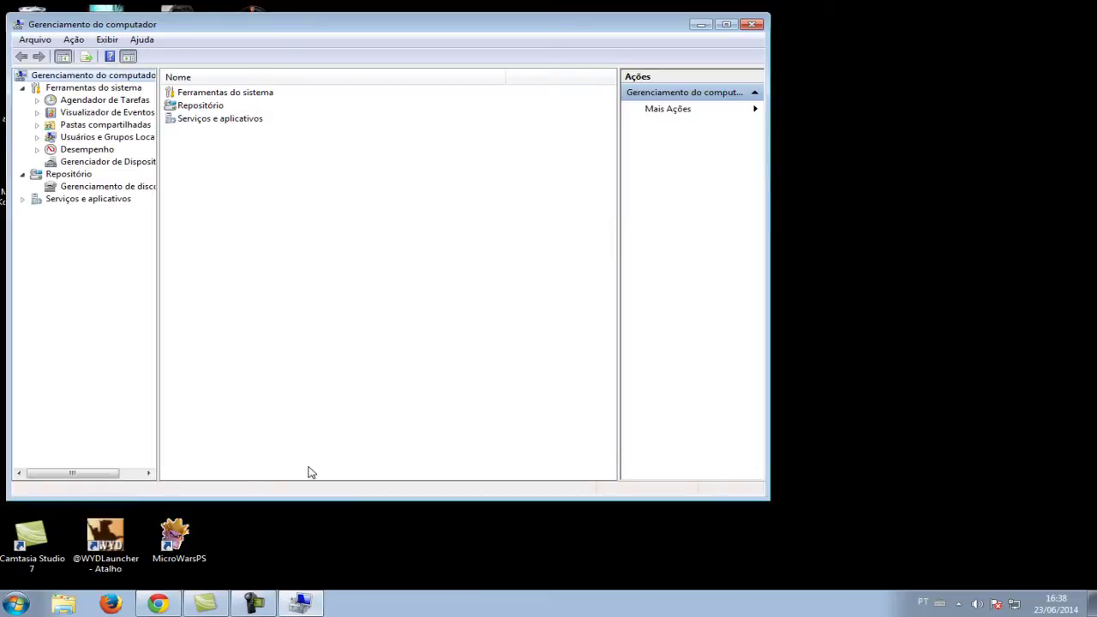
Open disk management and initialize Disco 1 with the GPT partition style
{"action": "left_click", "coordinate": [127, 190]}
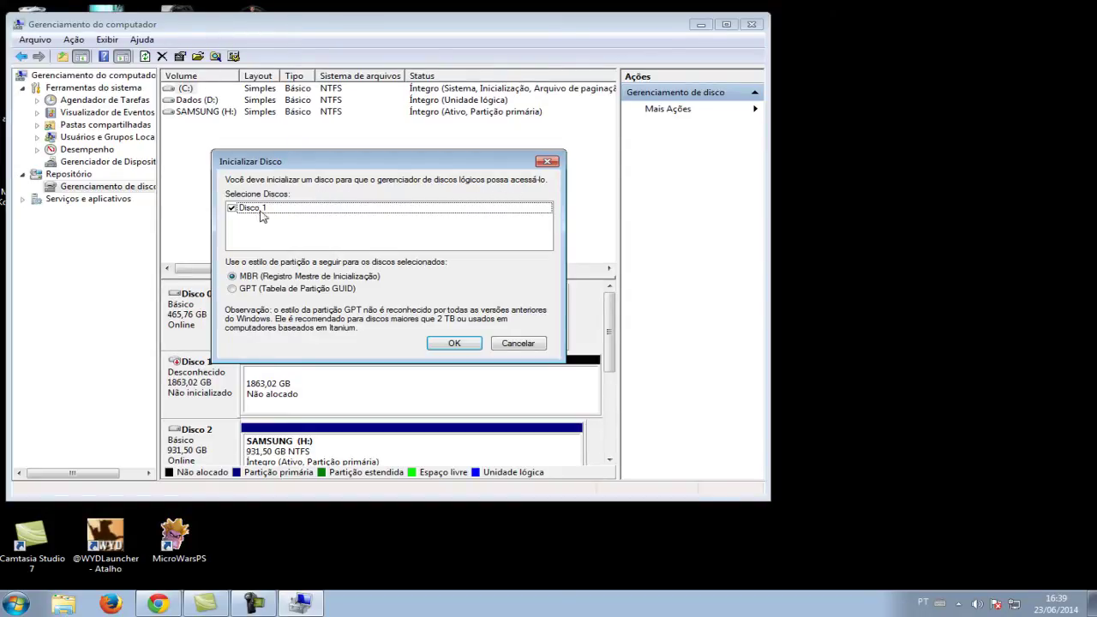
{"action": "left_click_drag", "start_coordinate": [314, 167], "coordinate": [503, 198]}
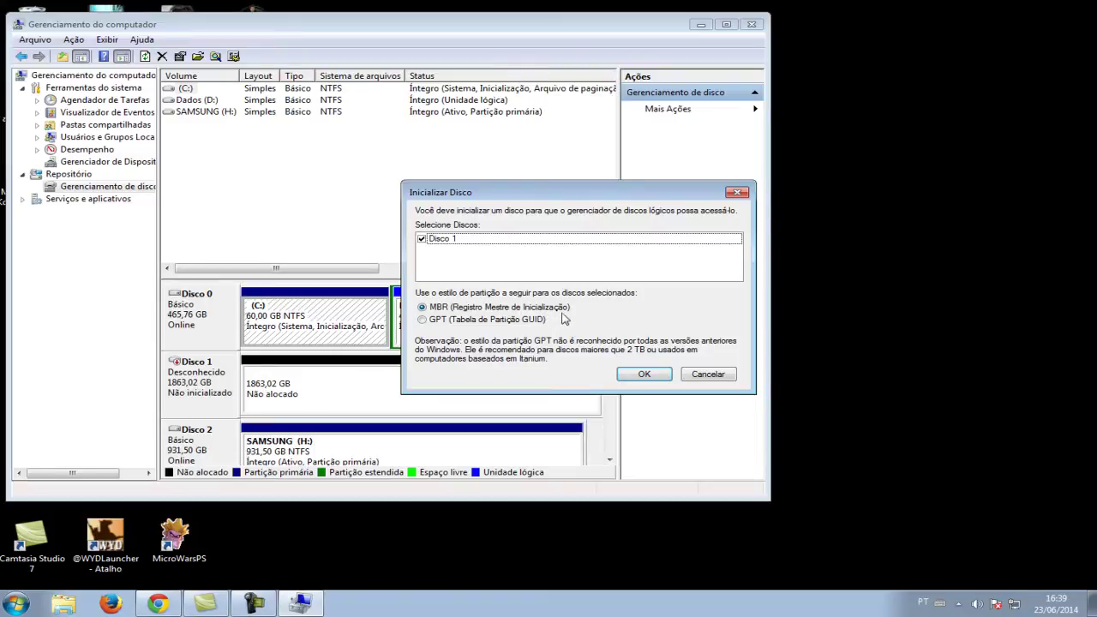
{"action": "left_click", "coordinate": [428, 321]}
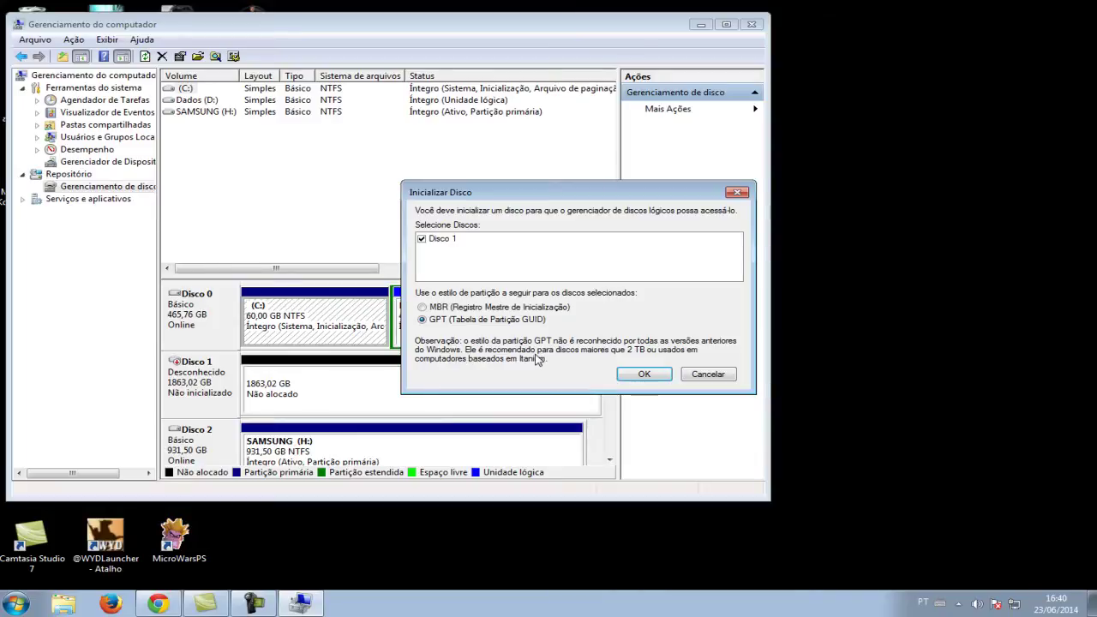
{"action": "left_click_drag", "start_coordinate": [512, 198], "coordinate": [450, 255]}
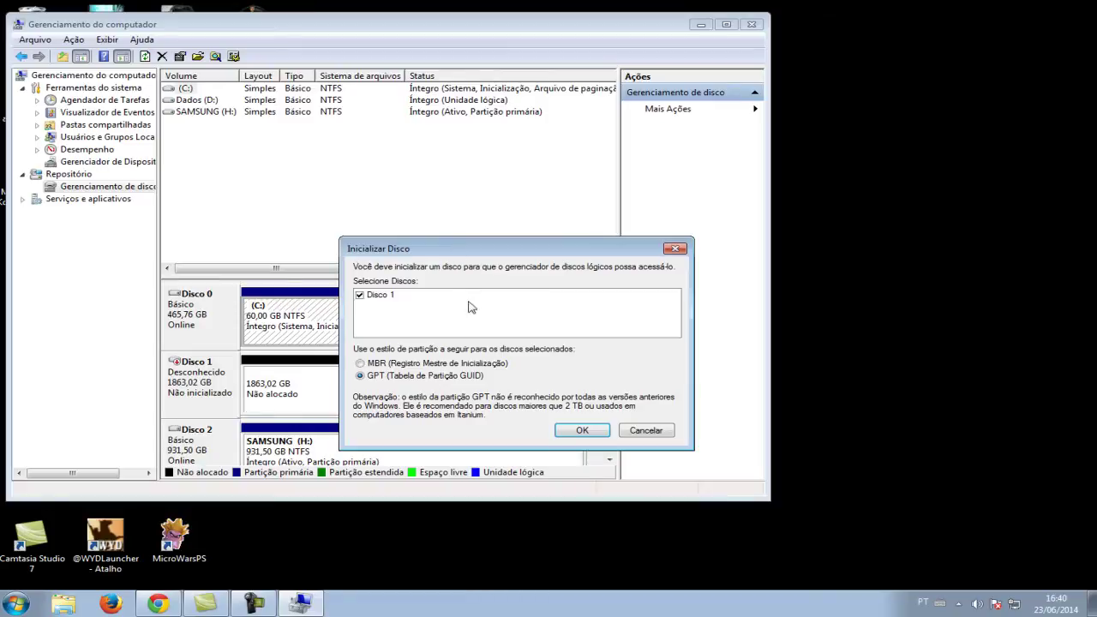
{"action": "left_click", "coordinate": [581, 431]}
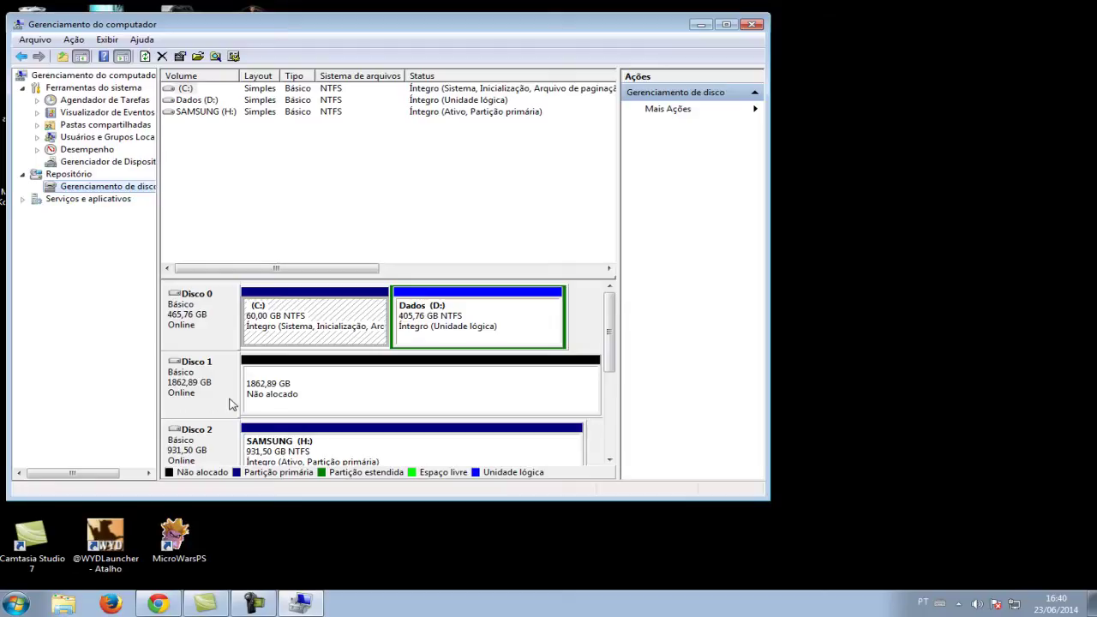
Start a new simple volume in the unallocated space of Disco 1, using the full 1907600 MB
{"action": "left_click", "coordinate": [285, 405]}
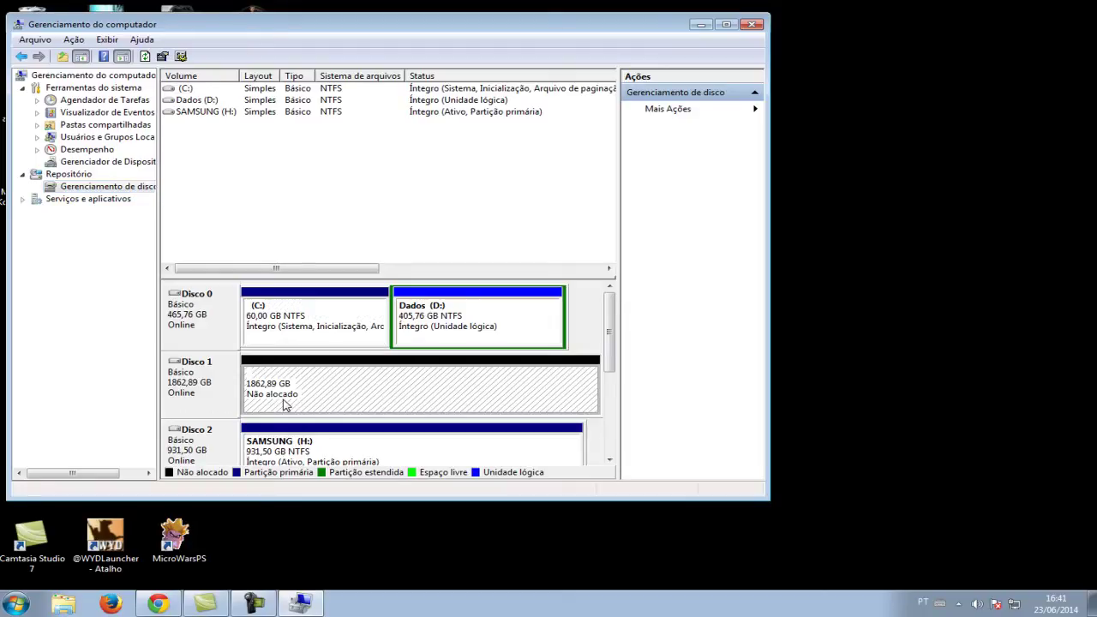
{"action": "right_click", "coordinate": [363, 390]}
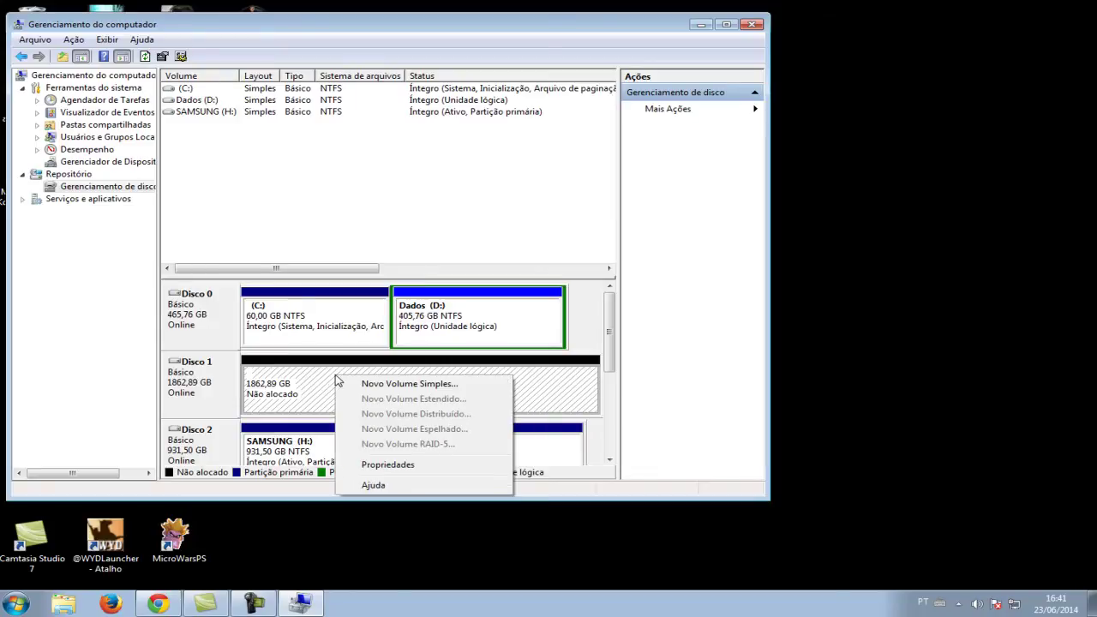
{"action": "right_click", "coordinate": [315, 380]}
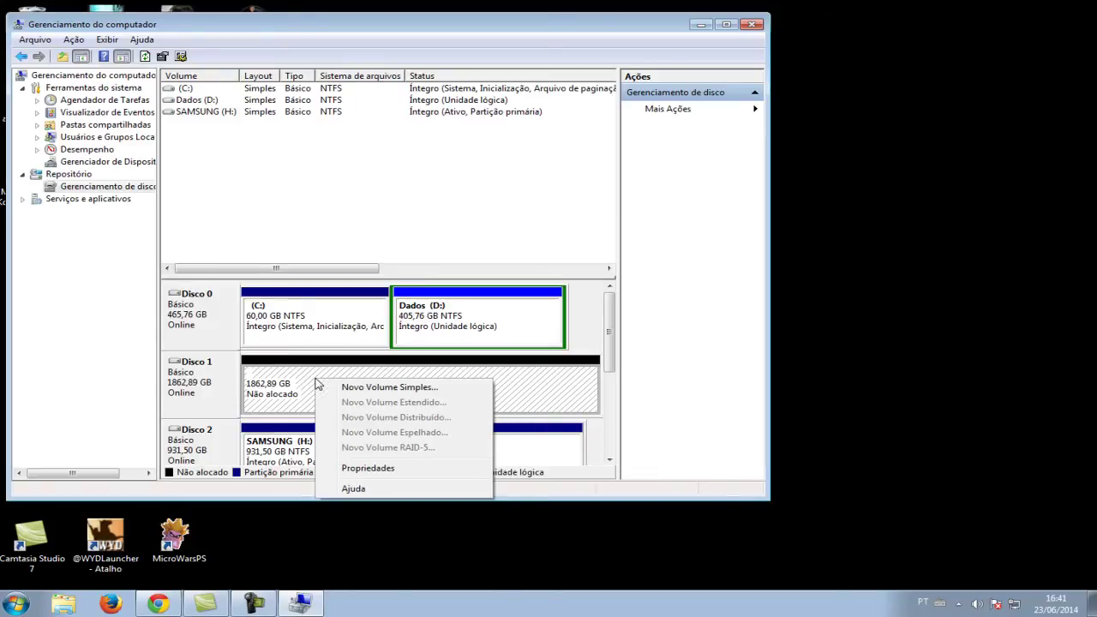
{"action": "left_click", "coordinate": [375, 393]}
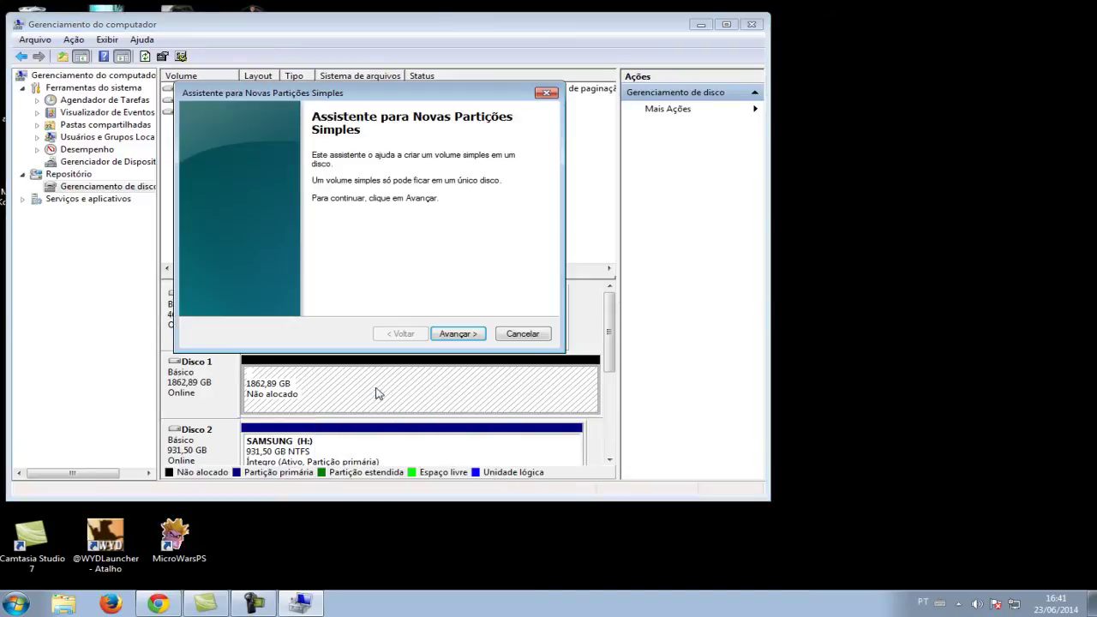
{"action": "left_click", "coordinate": [459, 333]}
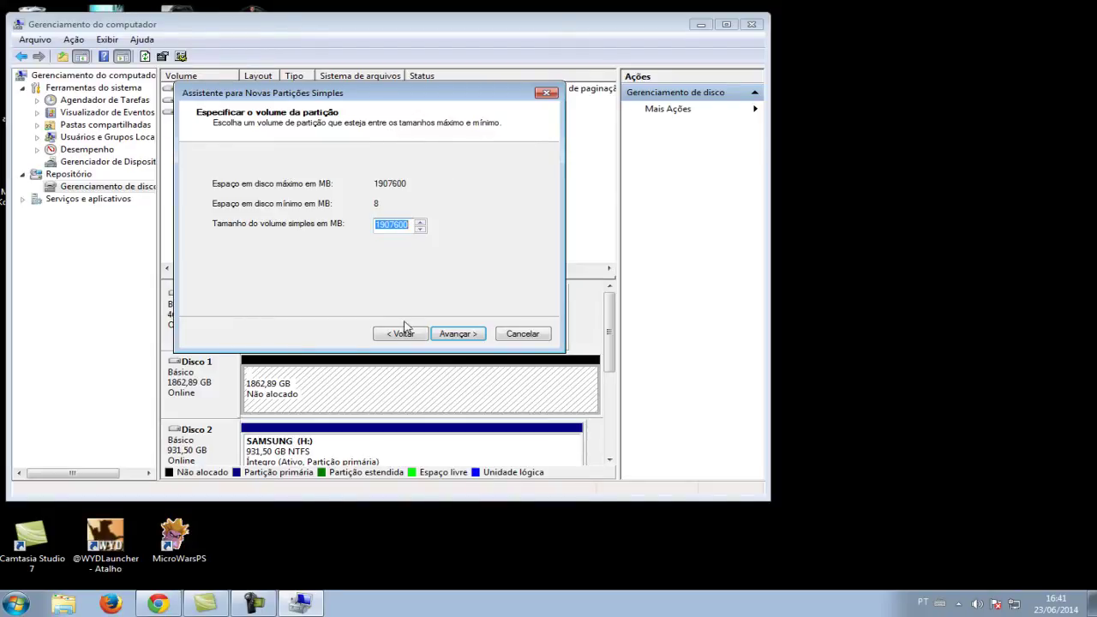
{"action": "left_click", "coordinate": [462, 340]}
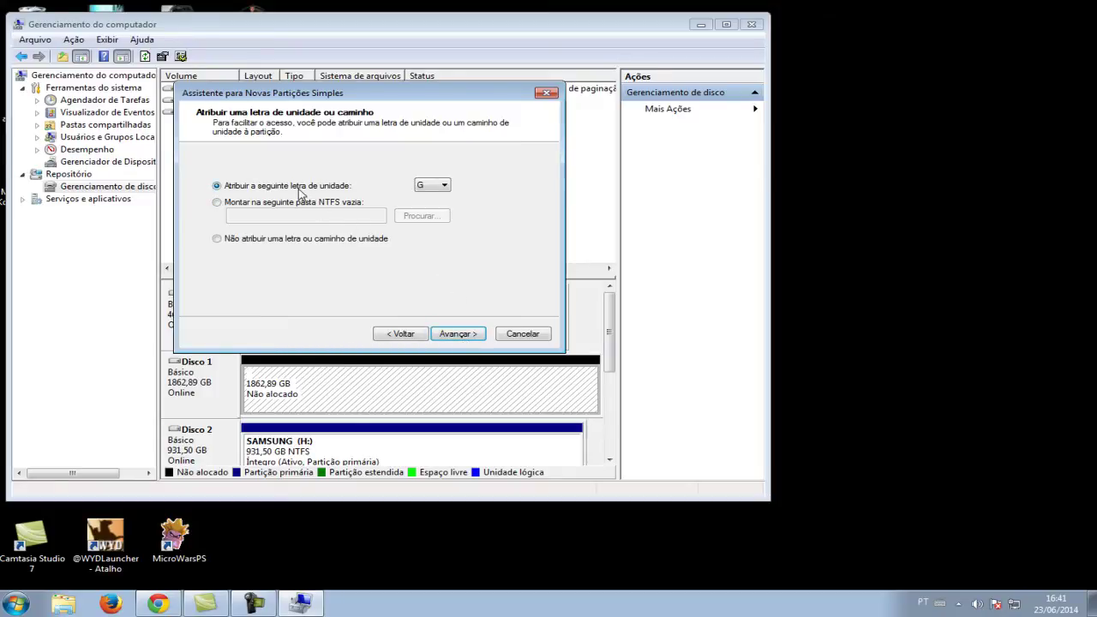
Assign drive letter G to the new volume
{"action": "left_click", "coordinate": [444, 190]}
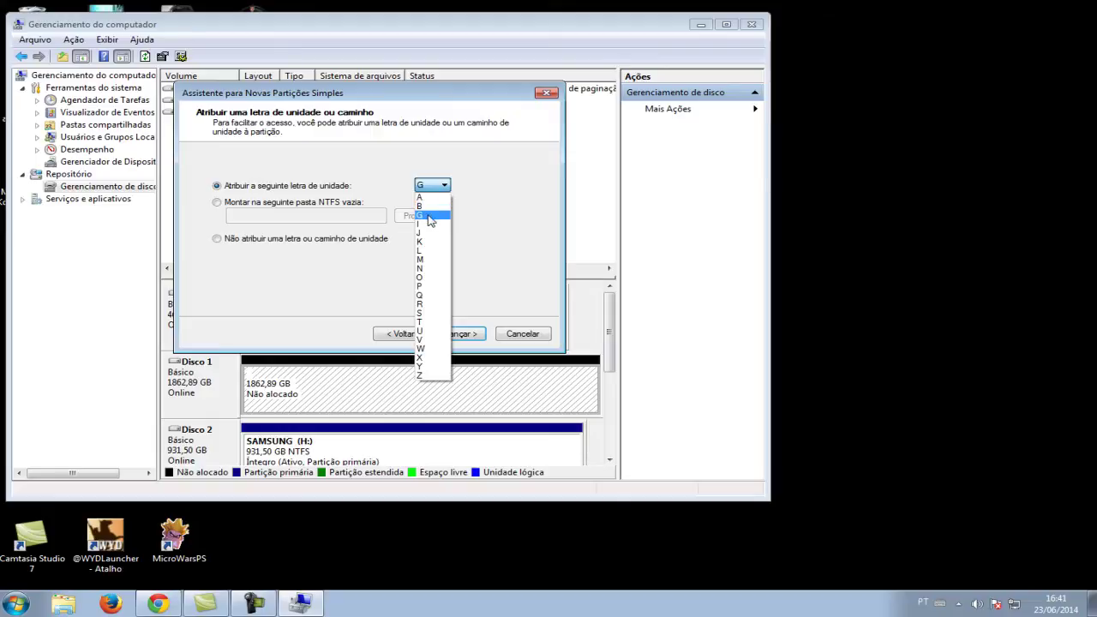
{"action": "left_click", "coordinate": [430, 216]}
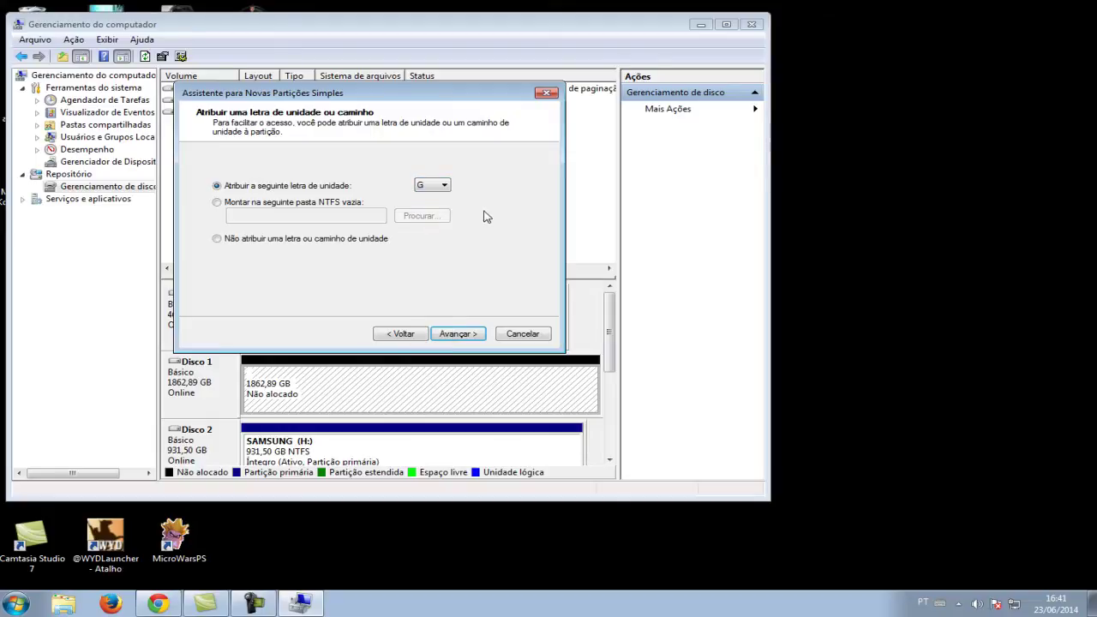
{"action": "left_click", "coordinate": [473, 337]}
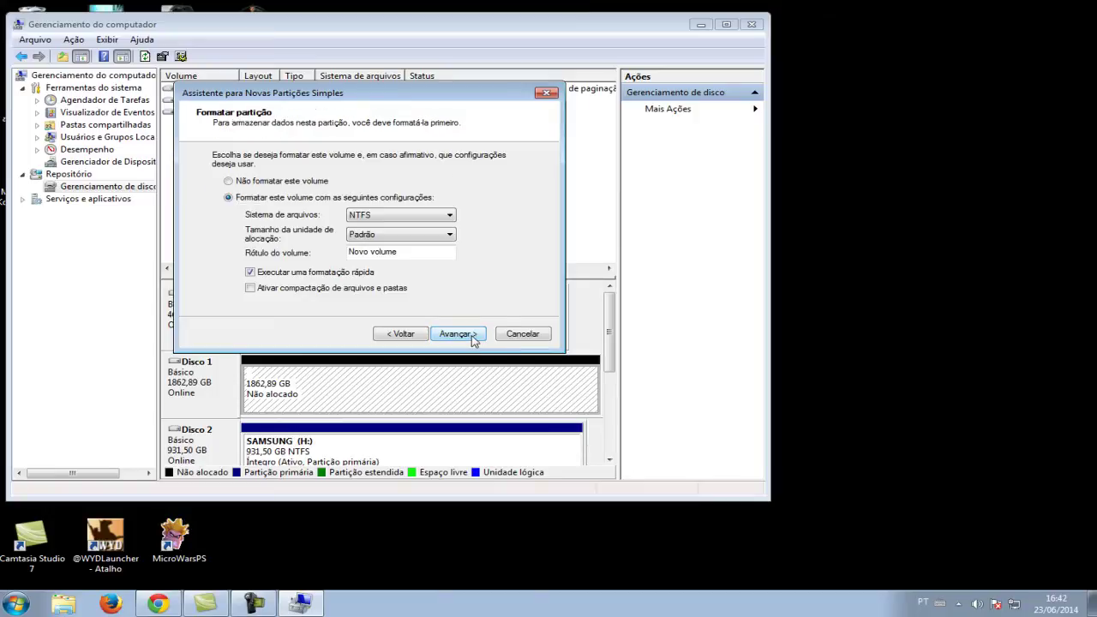
Keep NTFS, the default allocation unit size and quick formatting, and replace the volume label with the owner's first name and G
{"action": "left_click", "coordinate": [431, 219]}
{"action": "left_click", "coordinate": [437, 220]}
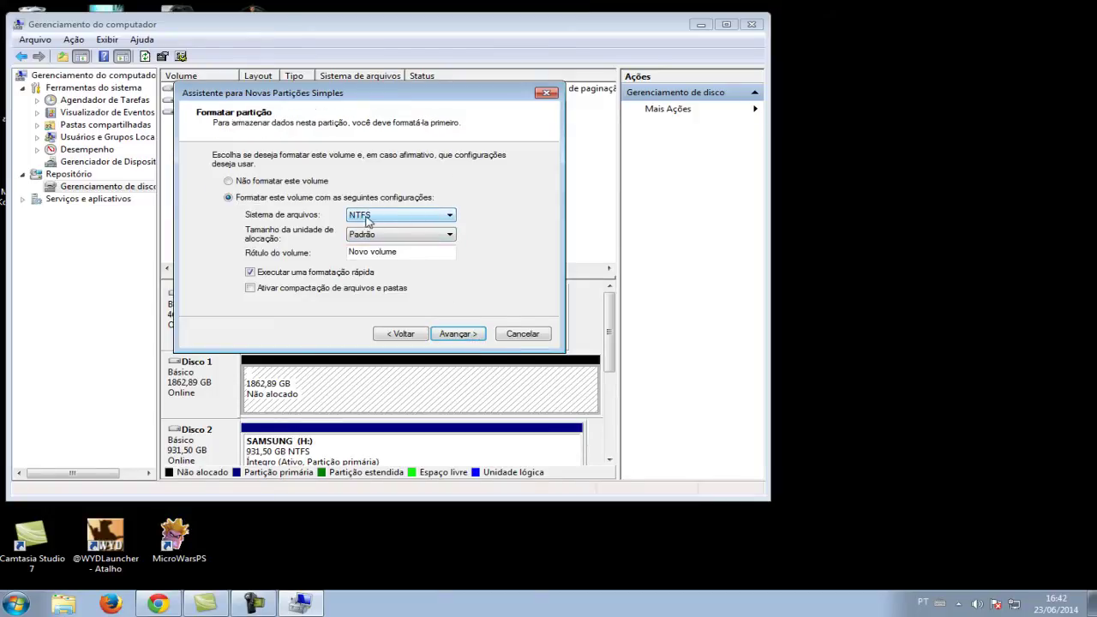
{"action": "left_click", "coordinate": [404, 236]}
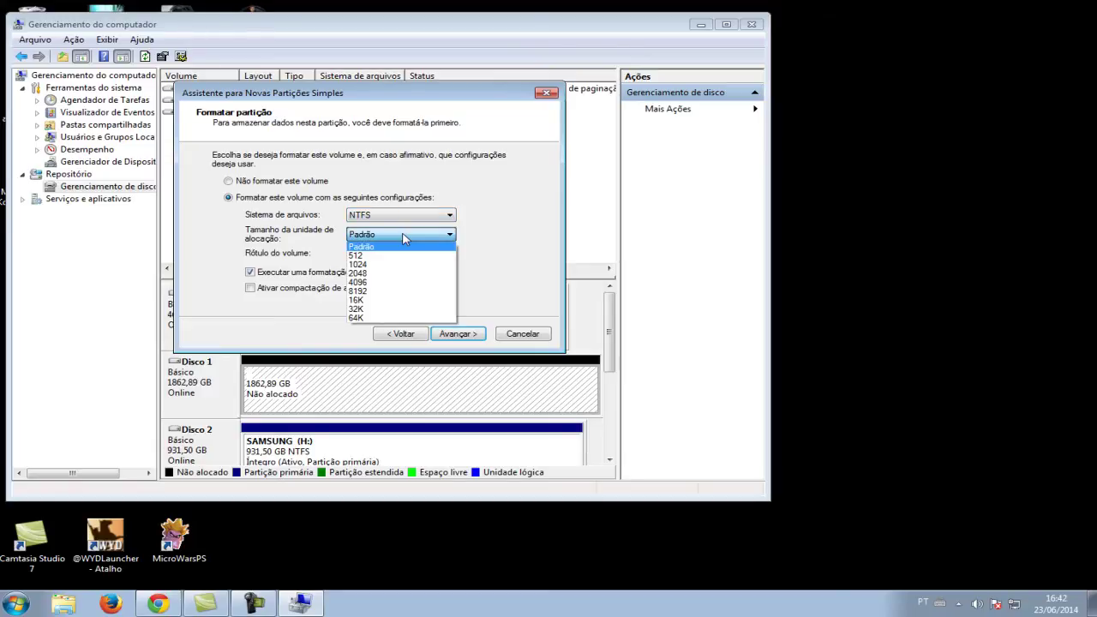
{"action": "left_click", "coordinate": [404, 237]}
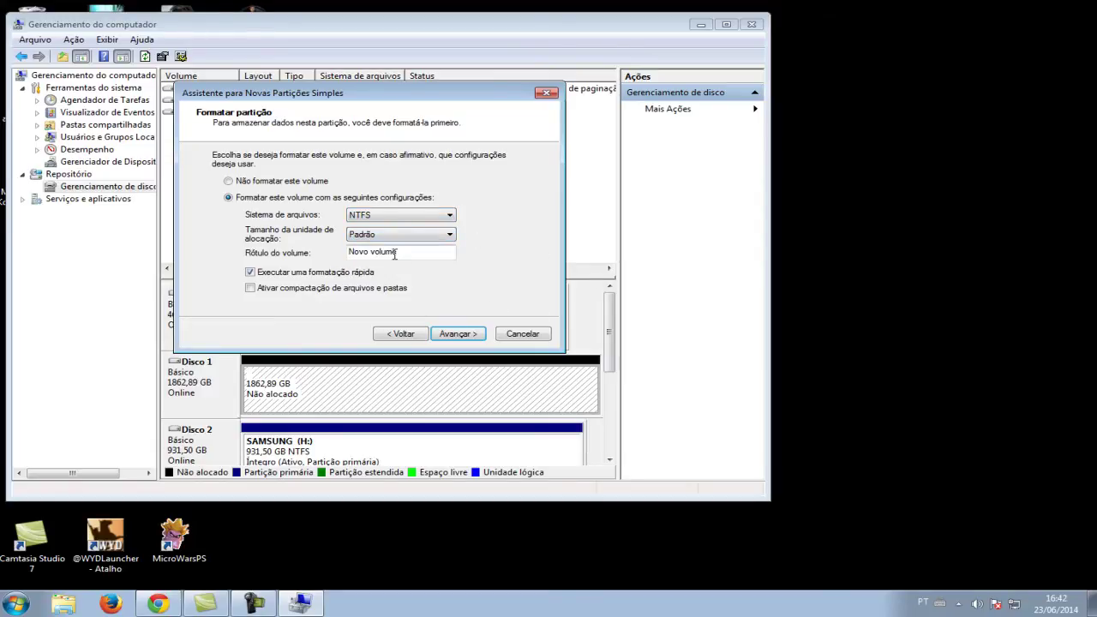
{"action": "left_click_drag", "start_coordinate": [430, 254], "coordinate": [190, 252]}
{"action": "left_click", "coordinate": [416, 250]}
{"action": "key", "text": "BackSpace"}
{"action": "key", "text": "BackSpace"}
{"action": "key", "text": "BackSpace"}
{"action": "key", "text": "BackSpace"}
{"action": "key", "text": "BackSpace"}
{"action": "key", "text": "BackSpace"}
{"action": "key", "text": "BackSpace"}
{"action": "key", "text": "BackSpace"}
{"action": "left_click", "coordinate": [464, 337]}
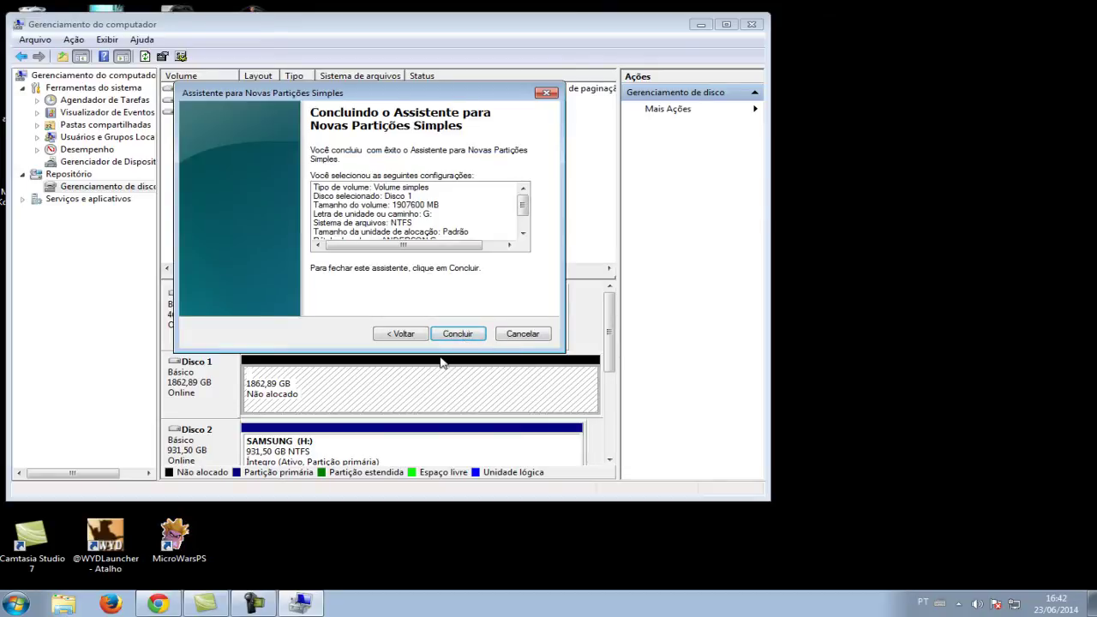
Review the chosen settings in the partition wizard's summary and finish creating the volume
{"action": "left_click_drag", "start_coordinate": [434, 248], "coordinate": [403, 248]}
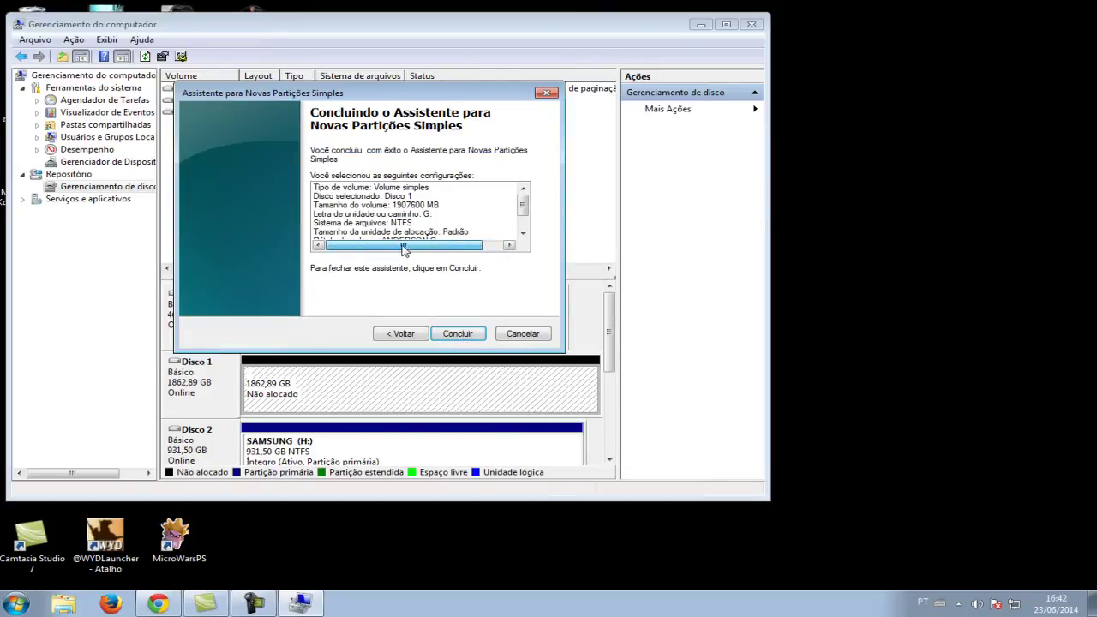
{"action": "scroll", "coordinate": [497, 213], "scroll_direction": "down", "scroll_amount": 1}
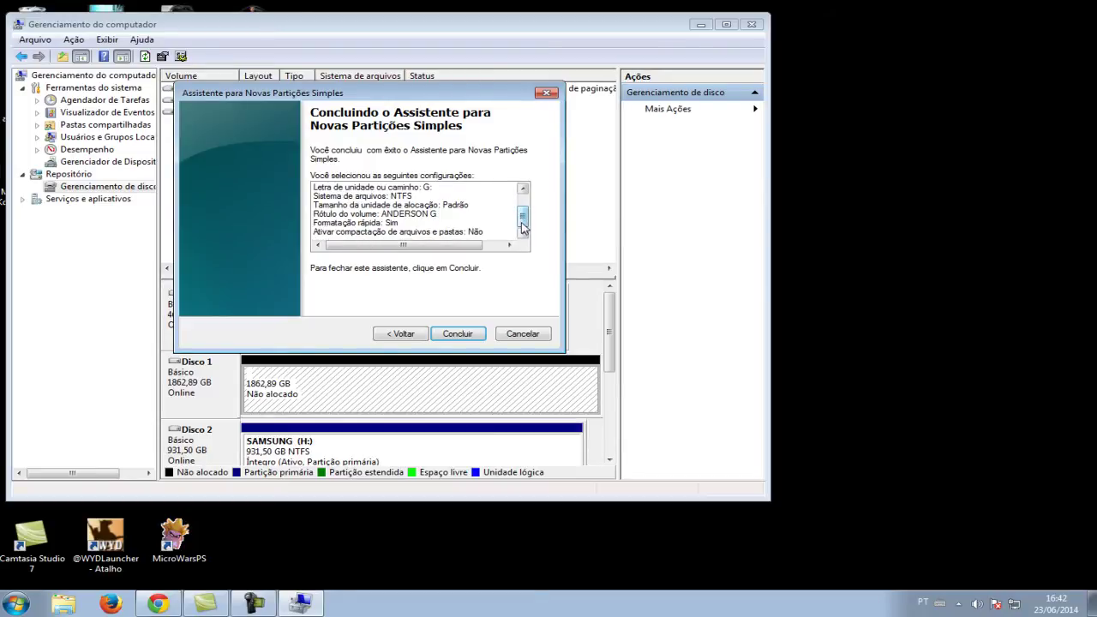
{"action": "scroll", "coordinate": [523, 226], "scroll_direction": "up", "scroll_amount": 1}
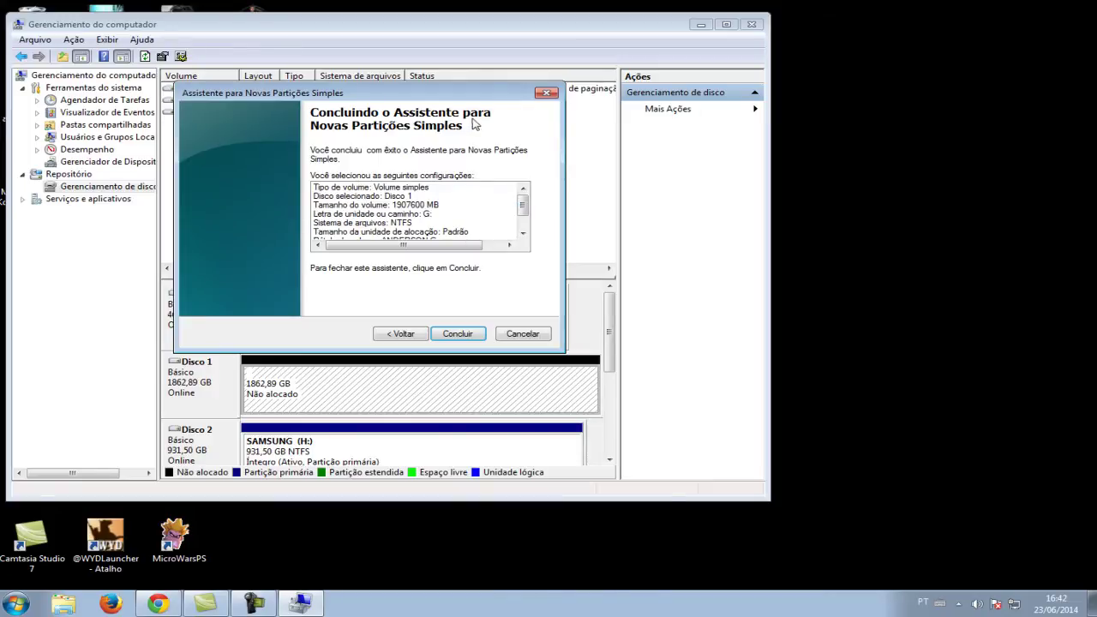
{"action": "left_click", "coordinate": [458, 334]}
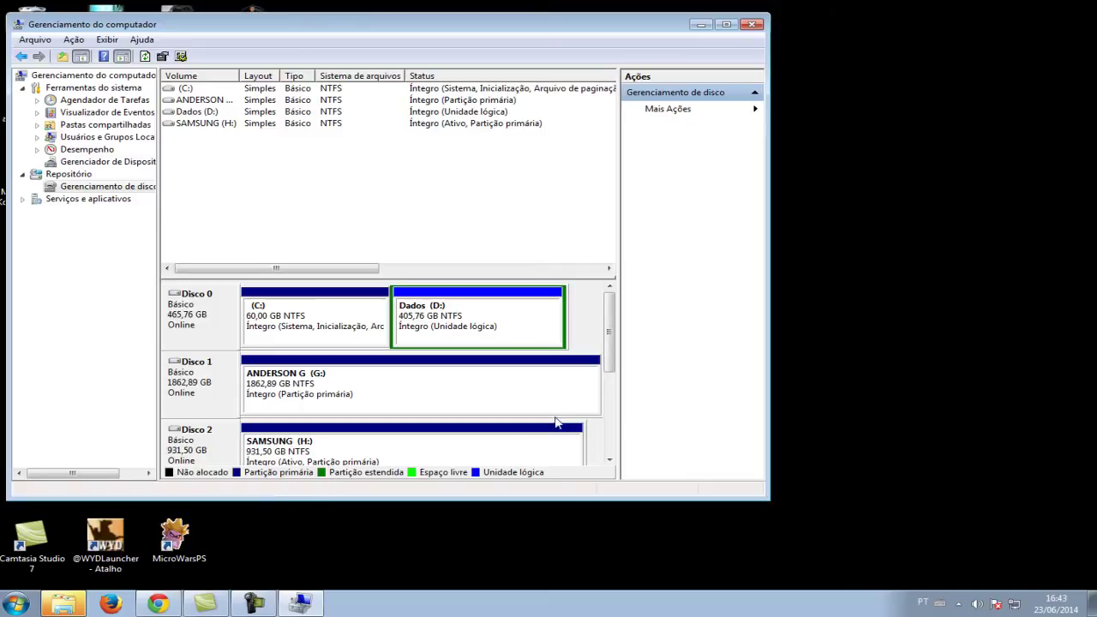
Open the new G: volume on Disco 1 to view its contents, and restart the crashed Windows Explorer
{"action": "mouse_move", "coordinate": [607, 350]}
{"action": "left_mouse_down"}
{"action": "mouse_move", "coordinate": [619, 443]}
{"action": "mouse_move", "coordinate": [609, 336]}
{"action": "left_mouse_up"}
{"action": "left_click", "coordinate": [344, 395]}
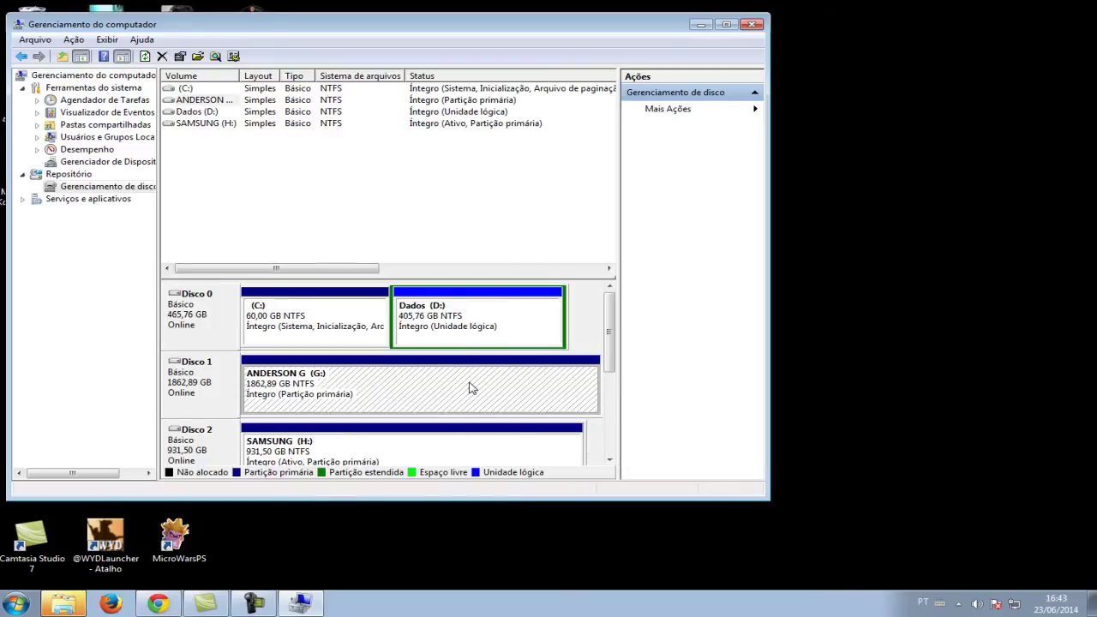
{"action": "right_click", "coordinate": [423, 373]}
{"action": "left_click", "coordinate": [380, 387]}
{"action": "right_click", "coordinate": [408, 389]}
{"action": "left_click", "coordinate": [439, 393]}
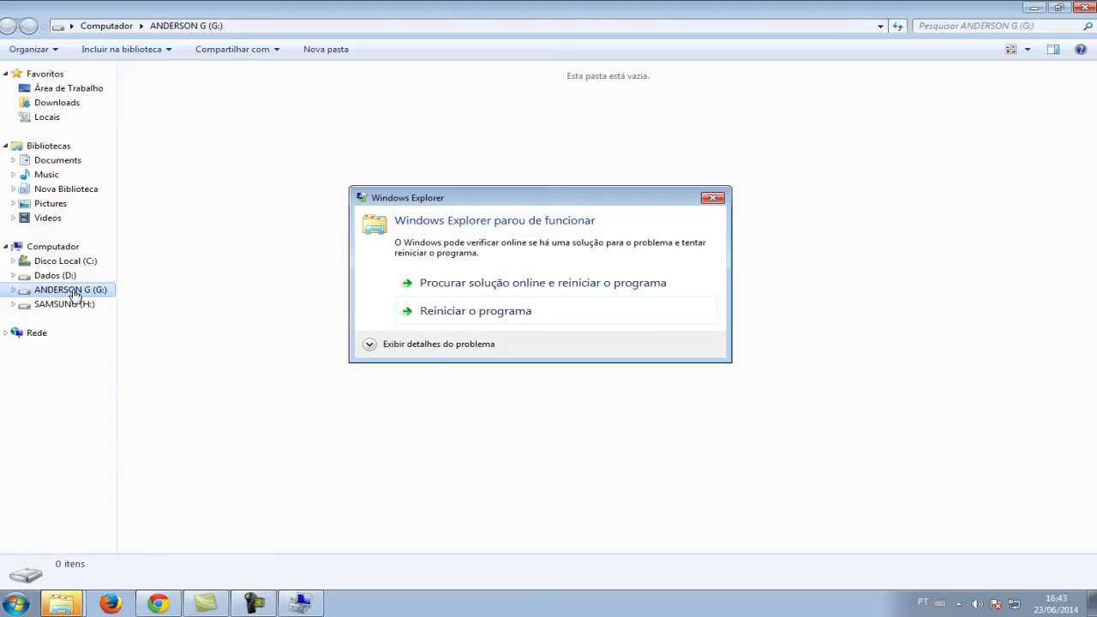
{"action": "left_click", "coordinate": [418, 311]}
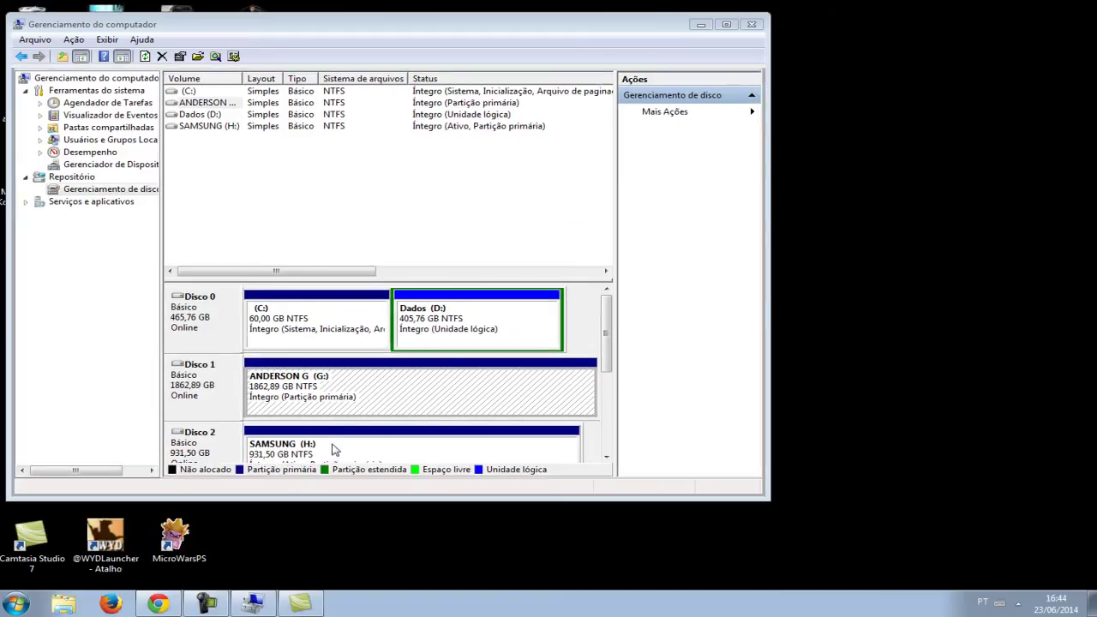
Rename the G: volume to "Disco Local G" in its properties
{"action": "right_click", "coordinate": [290, 388]}
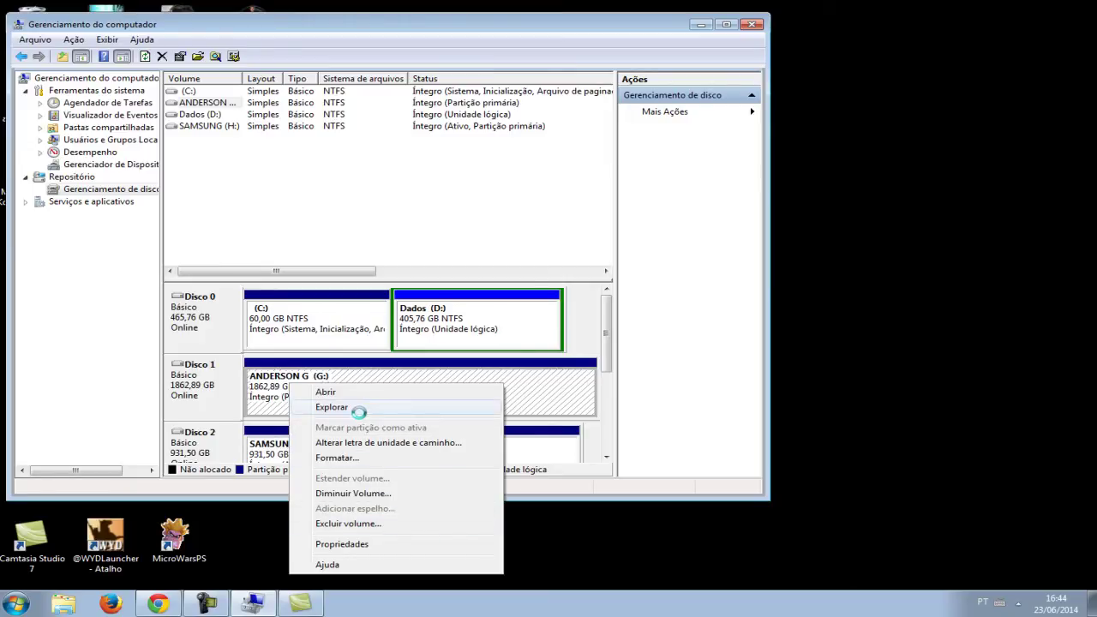
{"action": "left_click", "coordinate": [391, 547]}
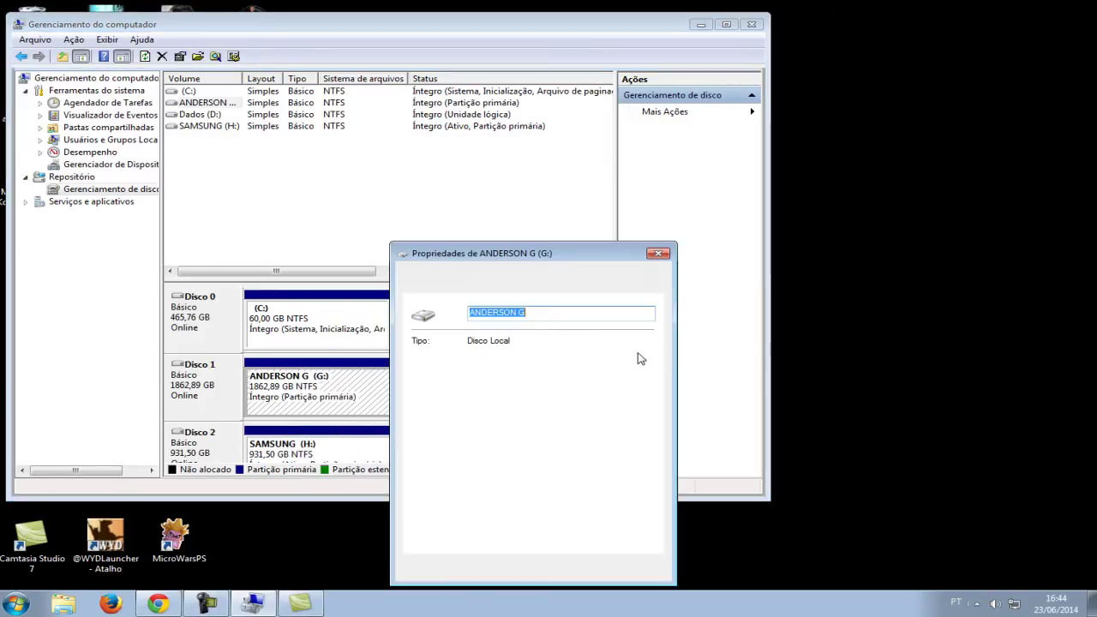
{"action": "left_click_drag", "start_coordinate": [518, 316], "coordinate": [368, 313]}
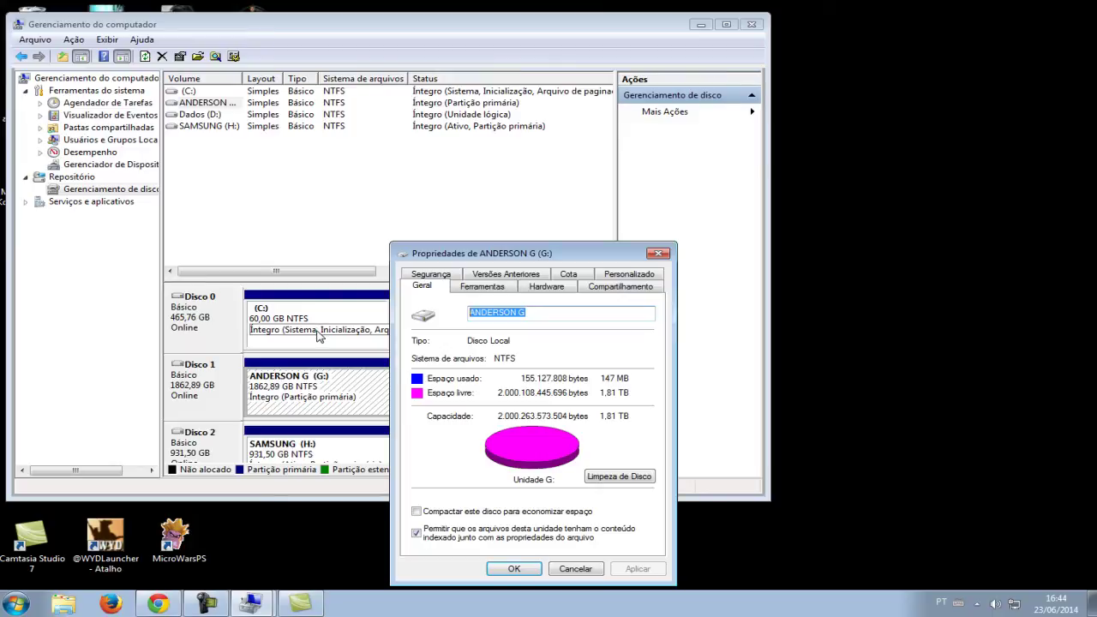
{"action": "type", "text": "Disco Local"}
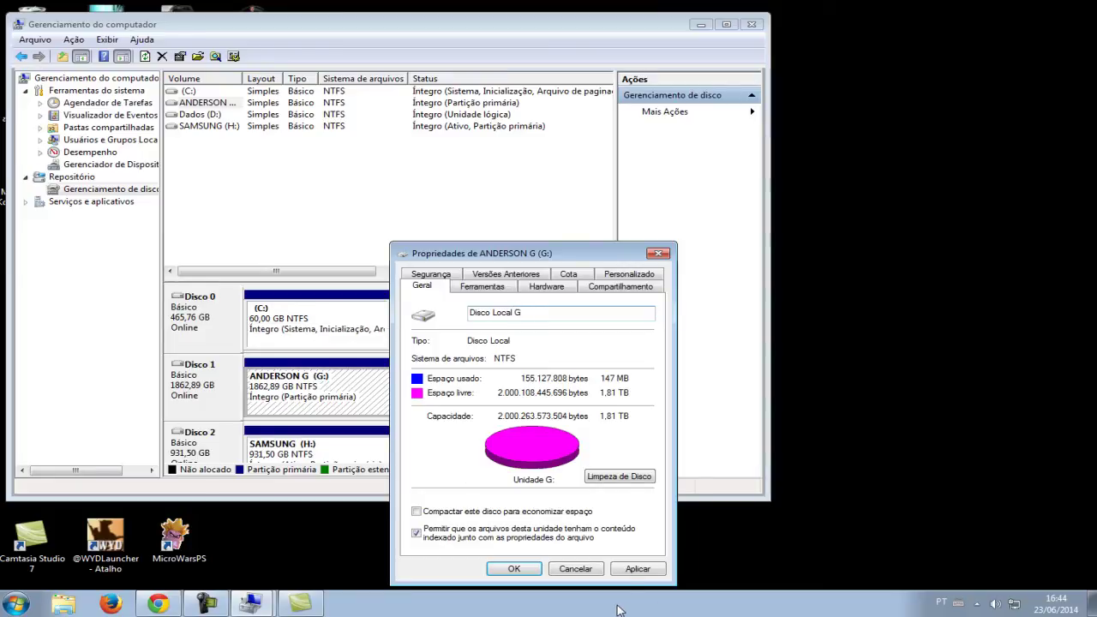
{"action": "left_click", "coordinate": [638, 569]}
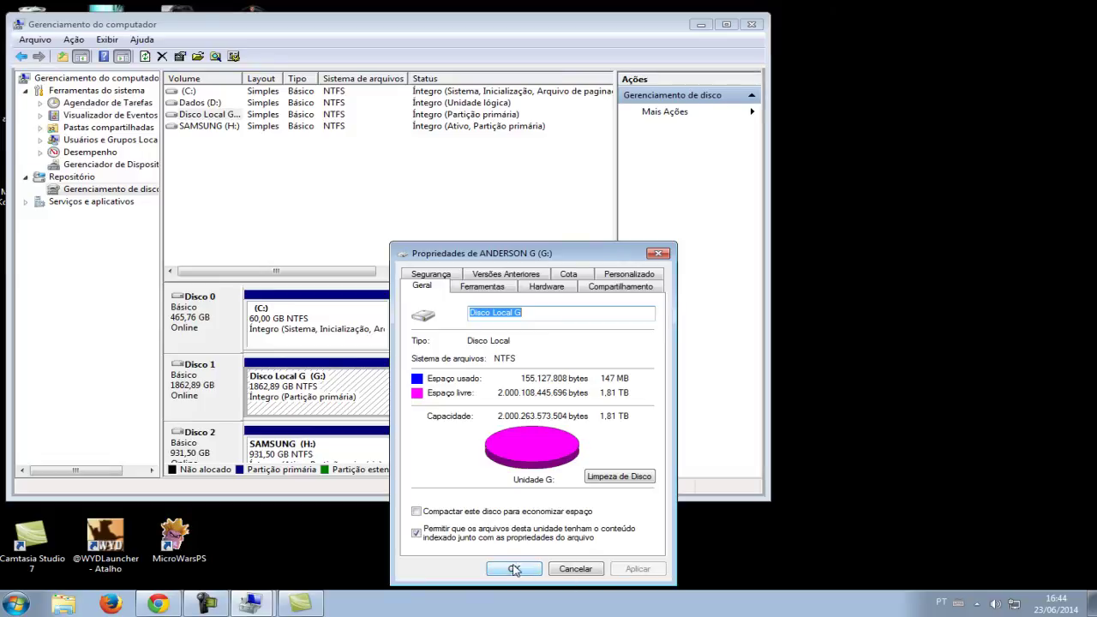
{"action": "left_click", "coordinate": [515, 569]}
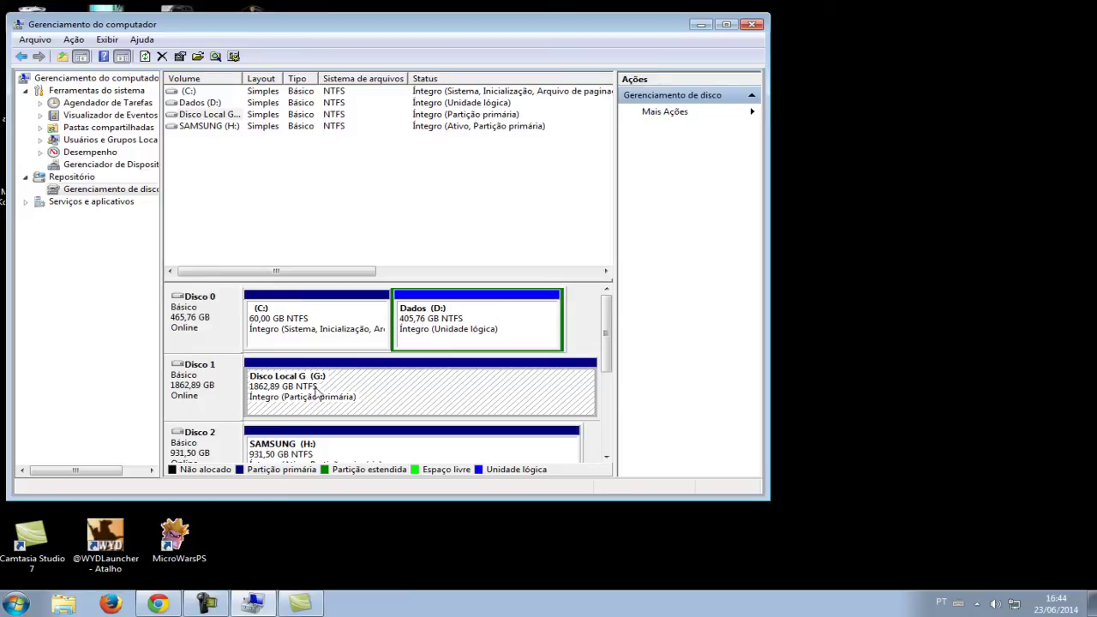
Remove the trailing G from the G: volume's label so it reads "Disco Local"
{"action": "right_click", "coordinate": [314, 386]}
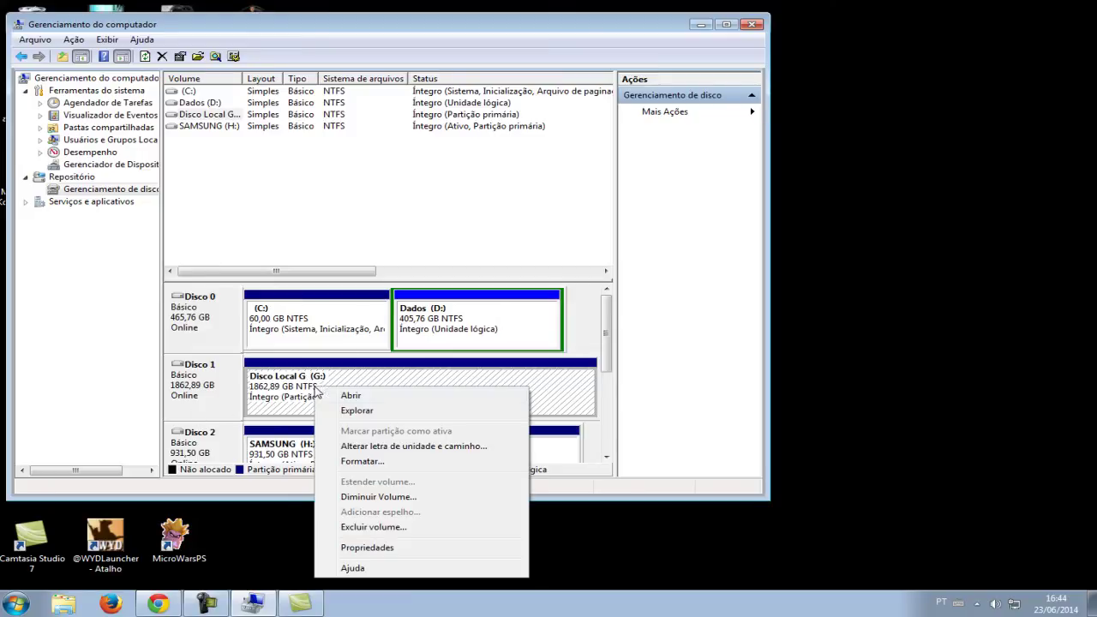
{"action": "left_click", "coordinate": [367, 547]}
{"action": "left_click", "coordinate": [531, 312]}
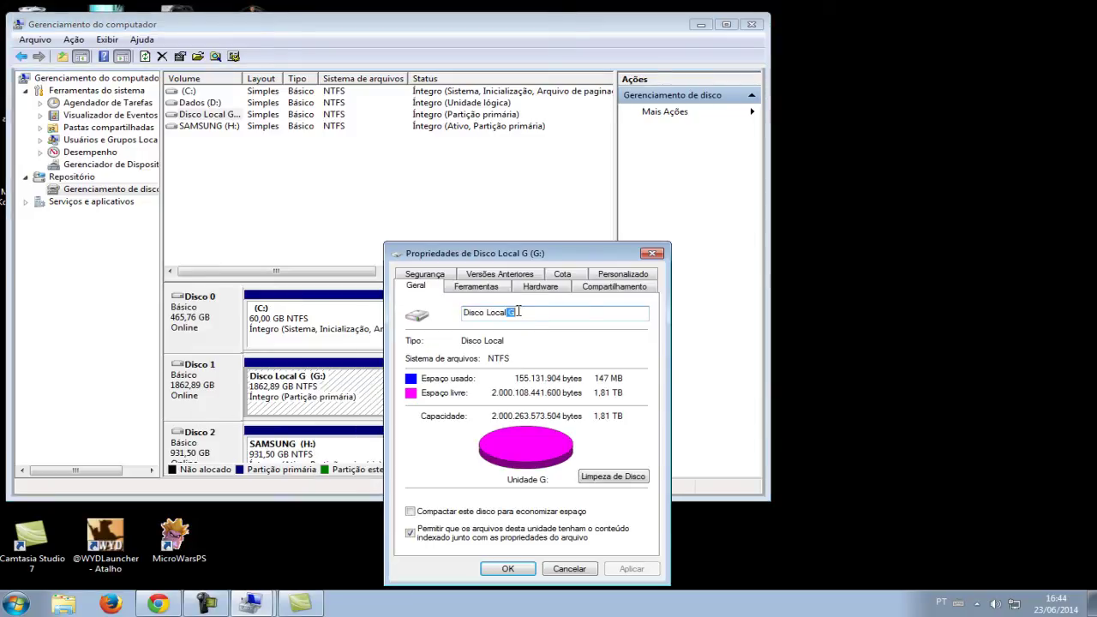
{"action": "key", "text": "BackSpace"}
{"action": "left_click", "coordinate": [631, 568]}
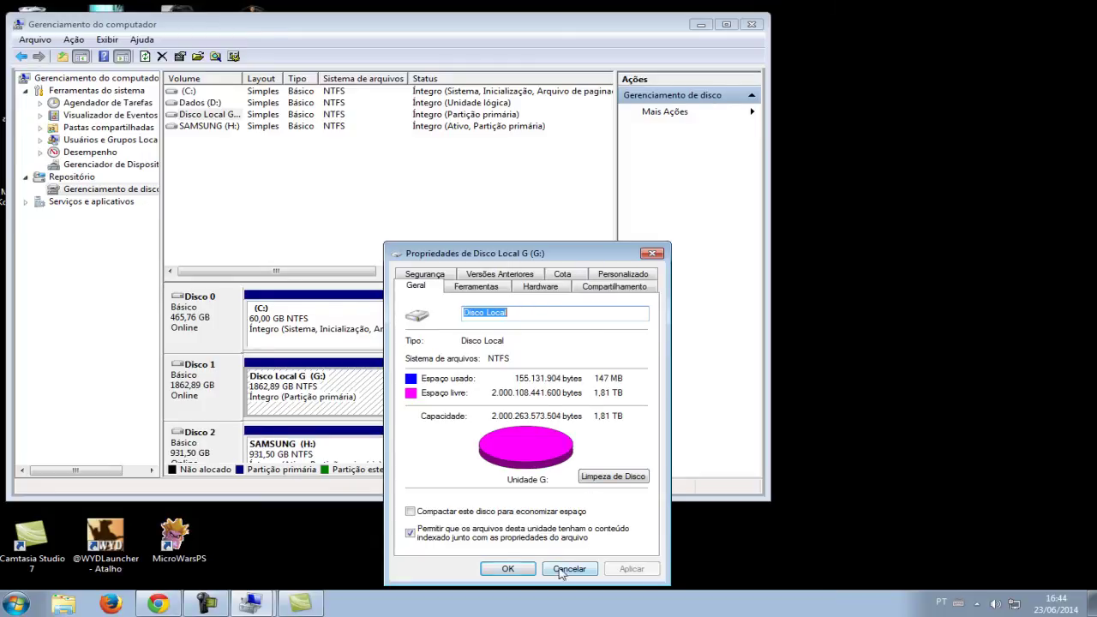
{"action": "left_click", "coordinate": [505, 569]}
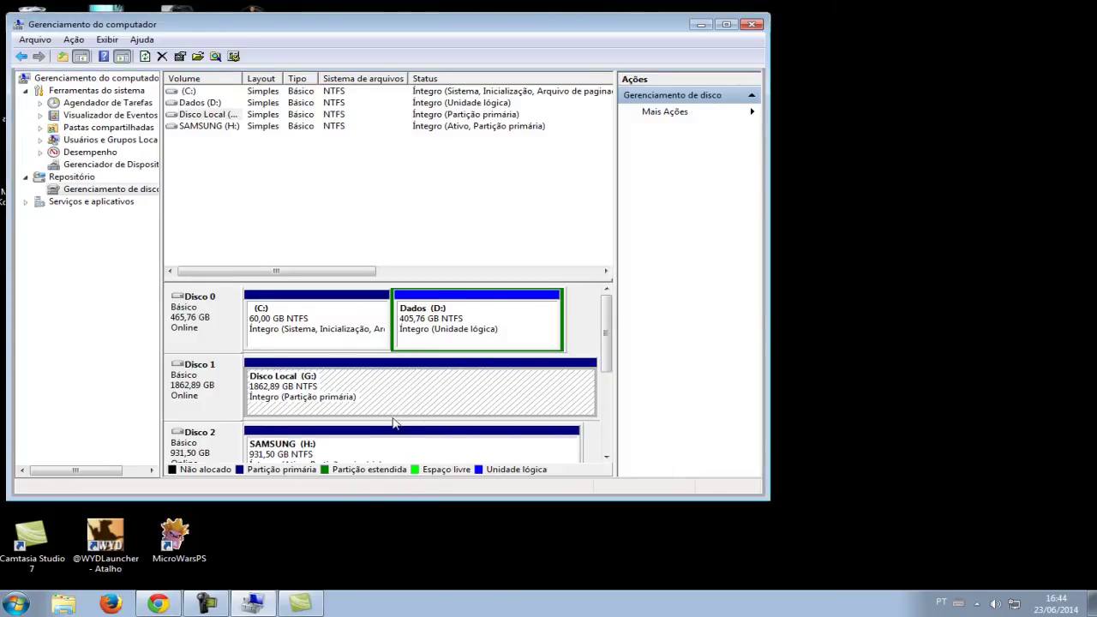
Minimize the Computer Management window and switch to Windows Explorer showing the computer's drives
{"action": "left_click", "coordinate": [455, 252]}
{"action": "left_click", "coordinate": [606, 384]}
{"action": "scroll", "coordinate": [600, 377], "scroll_direction": "up", "scroll_amount": 2}
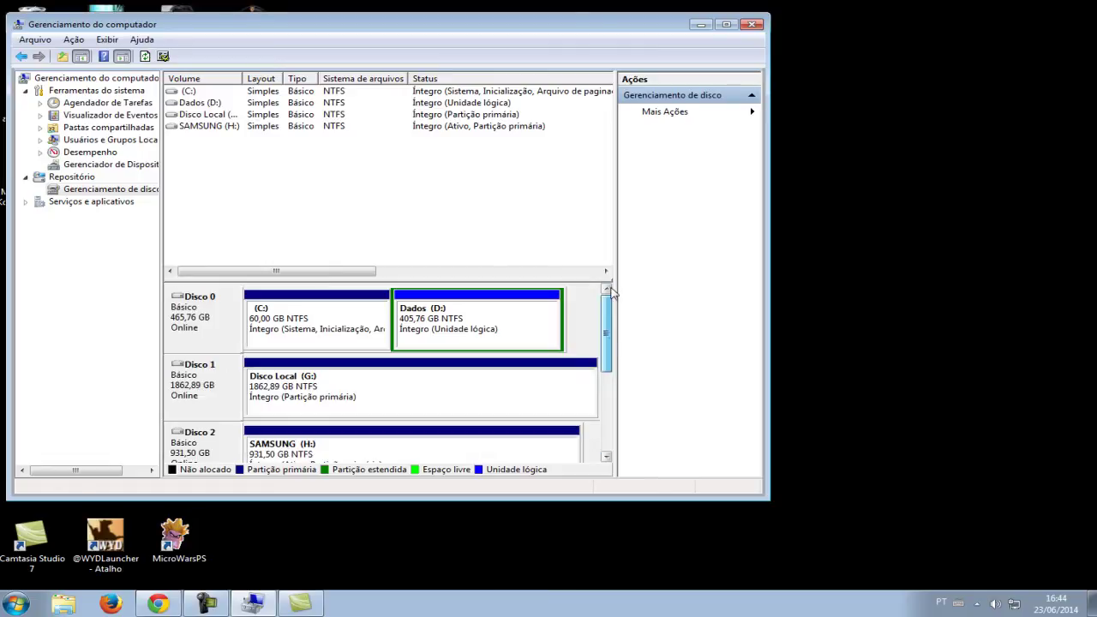
{"action": "left_click", "coordinate": [700, 25]}
{"action": "key", "text": "super+e"}
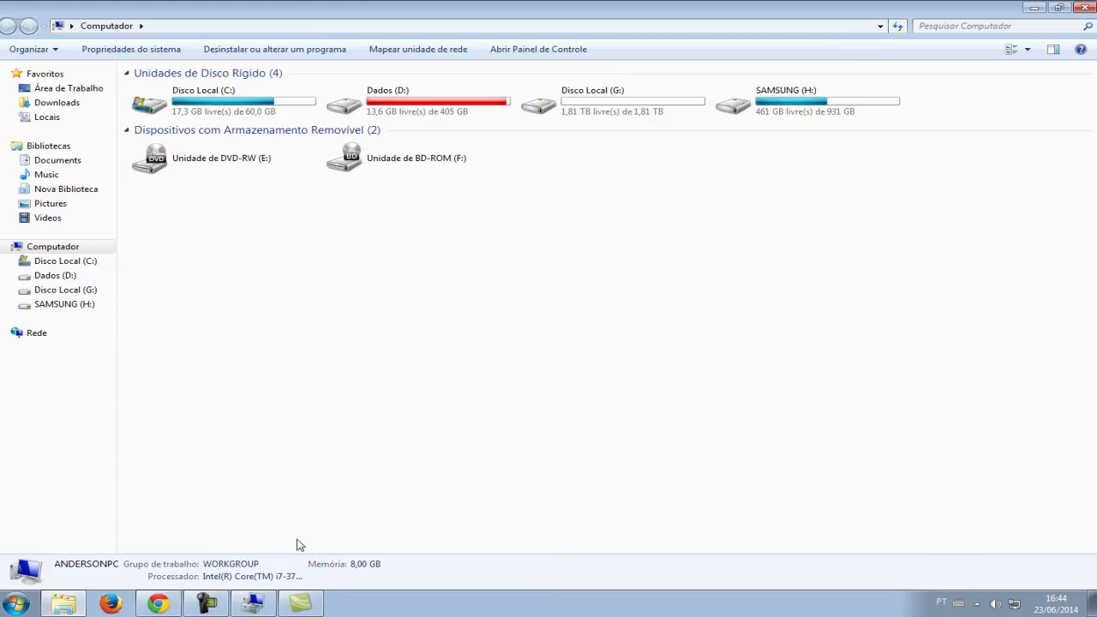
Examine the G: volume's used space, free space and capacity in its properties, and view the drive's contents
{"action": "right_click", "coordinate": [584, 101]}
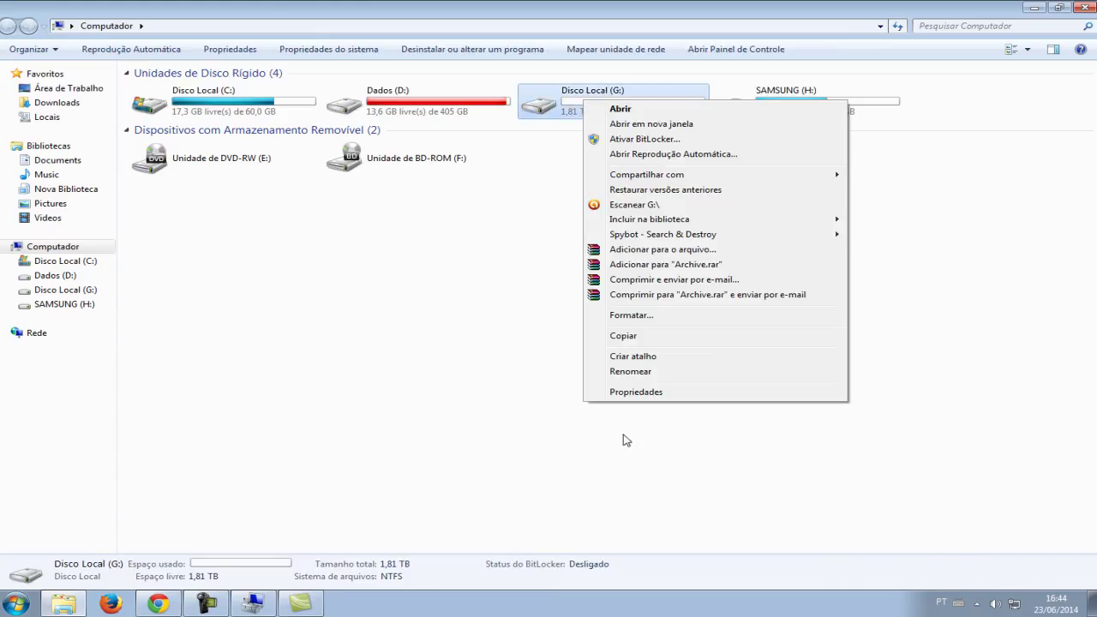
{"action": "left_click", "coordinate": [632, 396]}
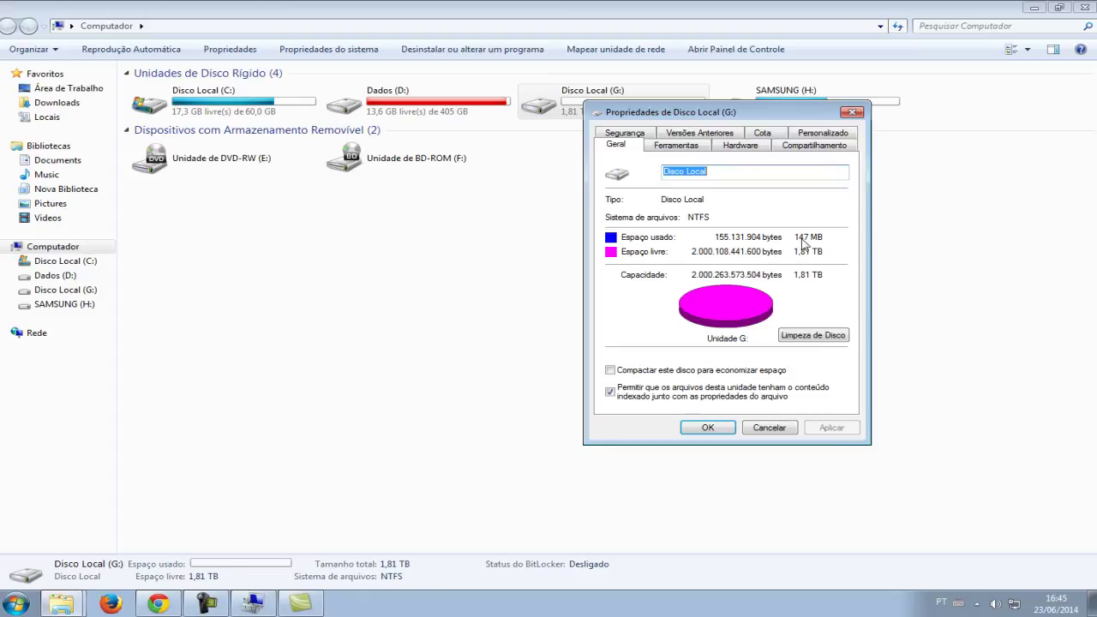
{"action": "left_click", "coordinate": [769, 426]}
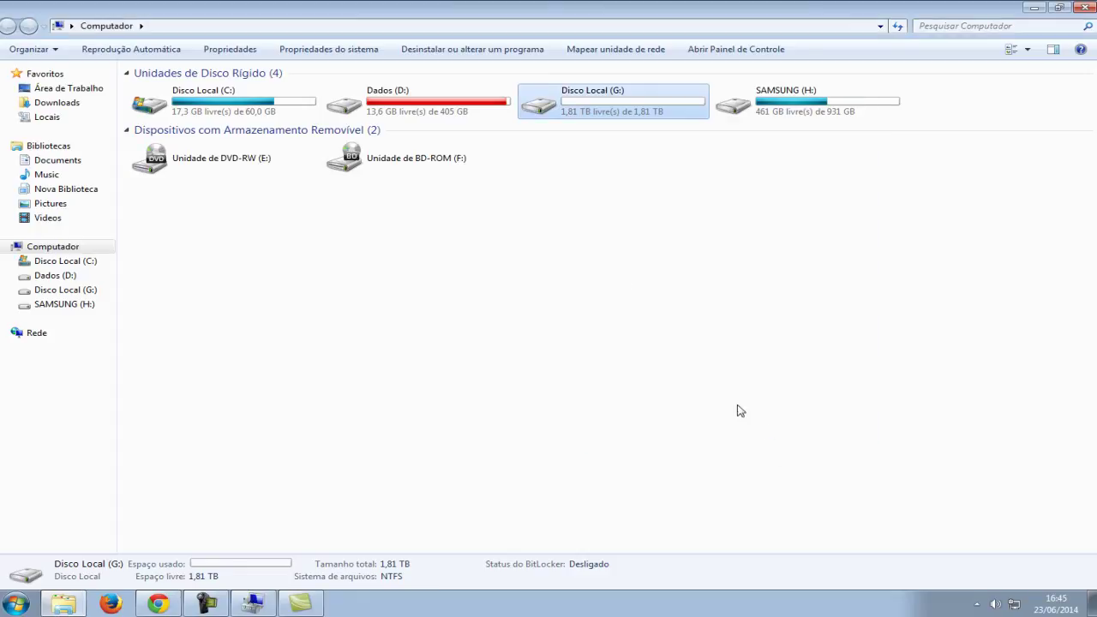
{"action": "double_click", "coordinate": [575, 93]}
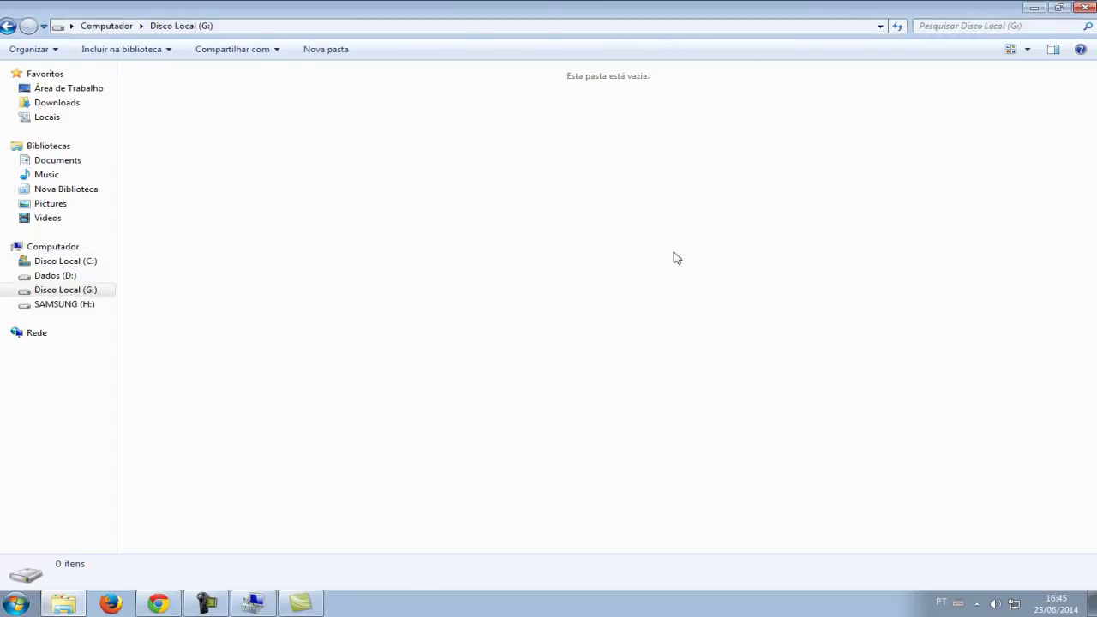
{"action": "left_click", "coordinate": [9, 25]}
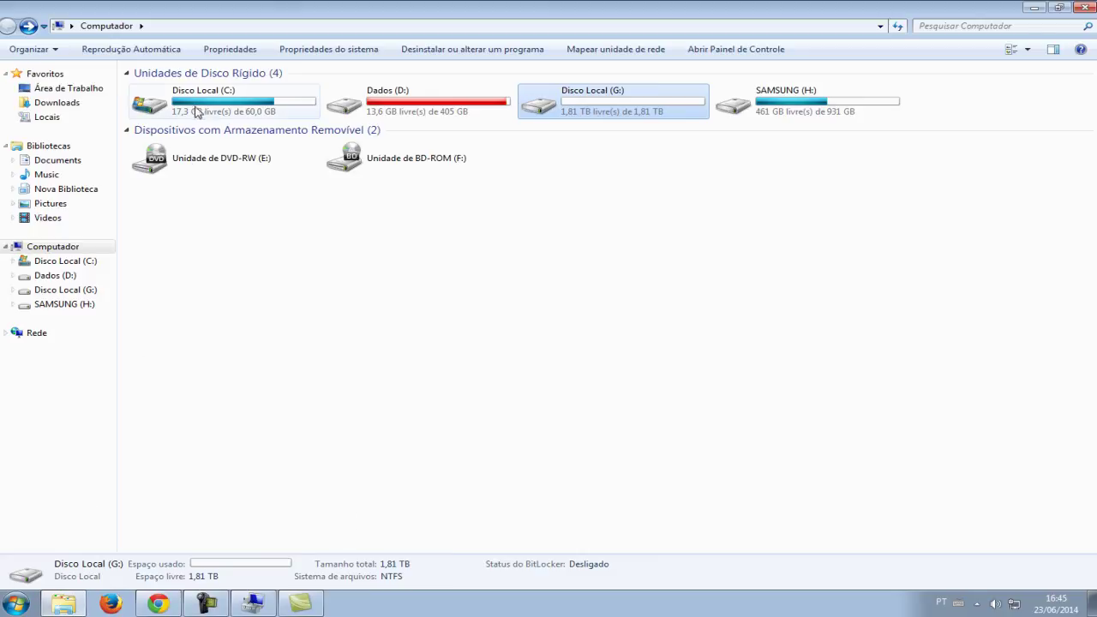
Copy the Tomb Raider Survival Edition and snes9x-x64 shortcuts from the desktop into the G: volume
{"action": "left_click", "coordinate": [65, 604]}
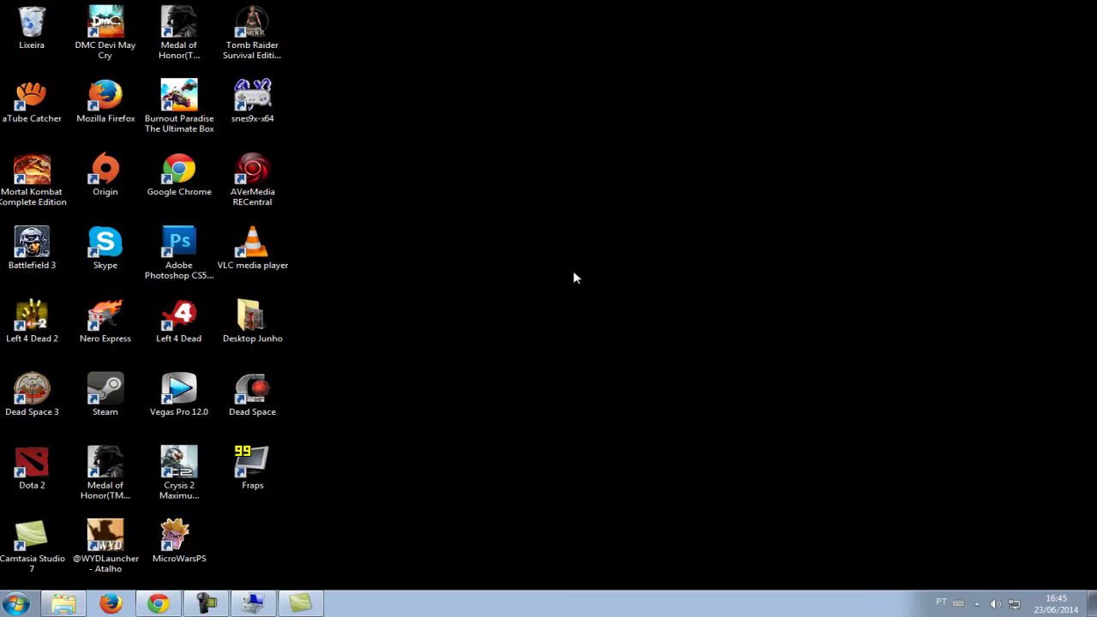
{"action": "left_click_drag", "start_coordinate": [324, 10], "coordinate": [345, 255]}
{"action": "key", "text": "alt+Tab"}
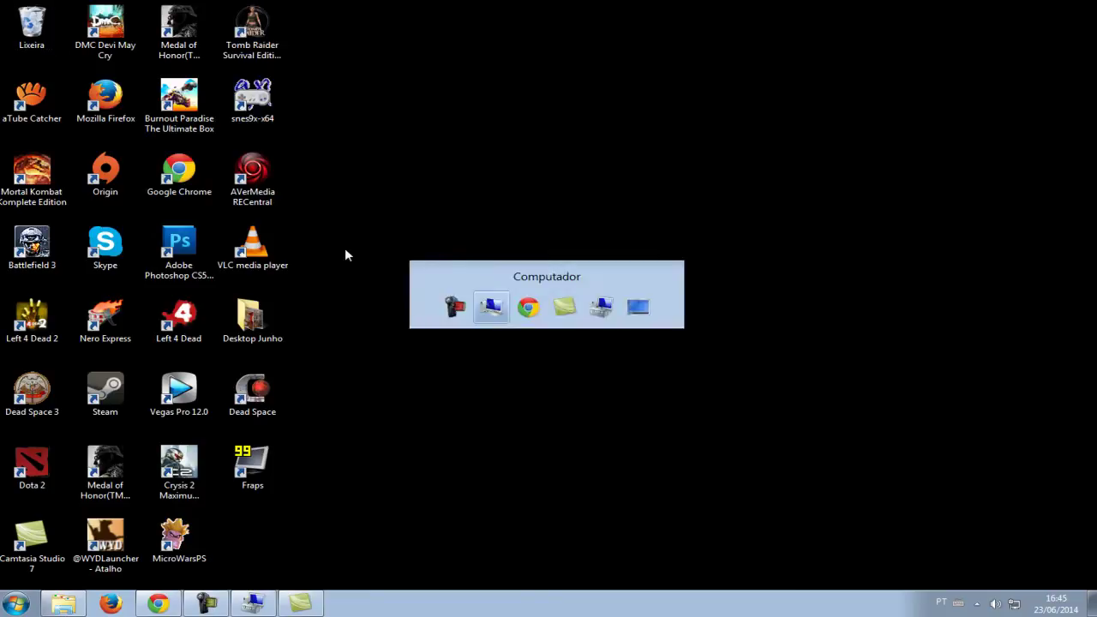
{"action": "key", "text": "Return"}
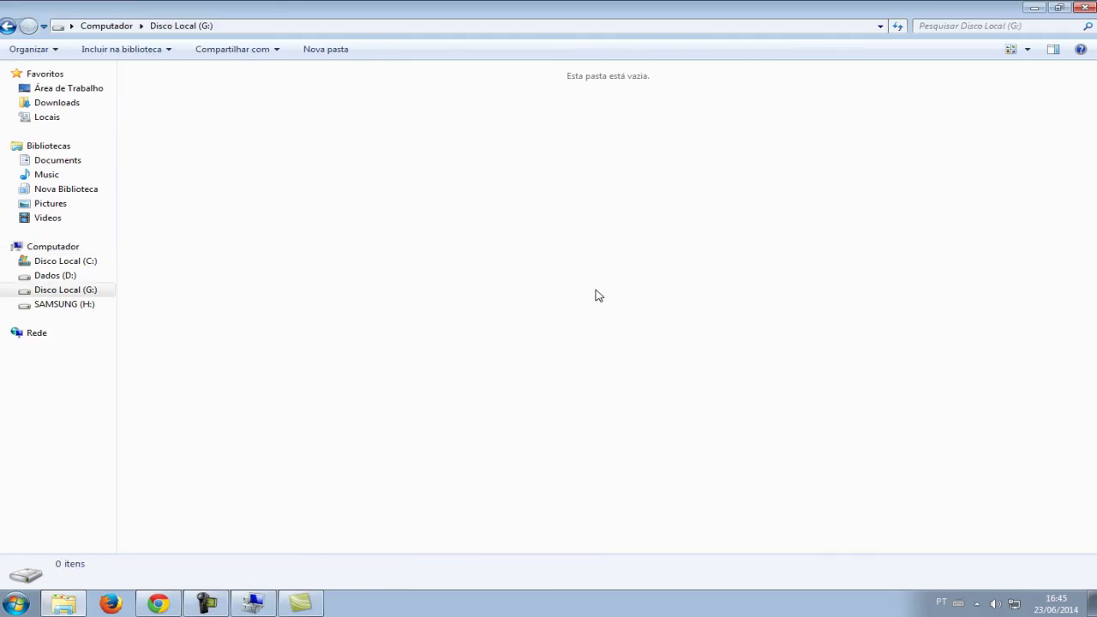
{"action": "key", "text": "ctrl+v"}
{"action": "left_click", "coordinate": [546, 205]}
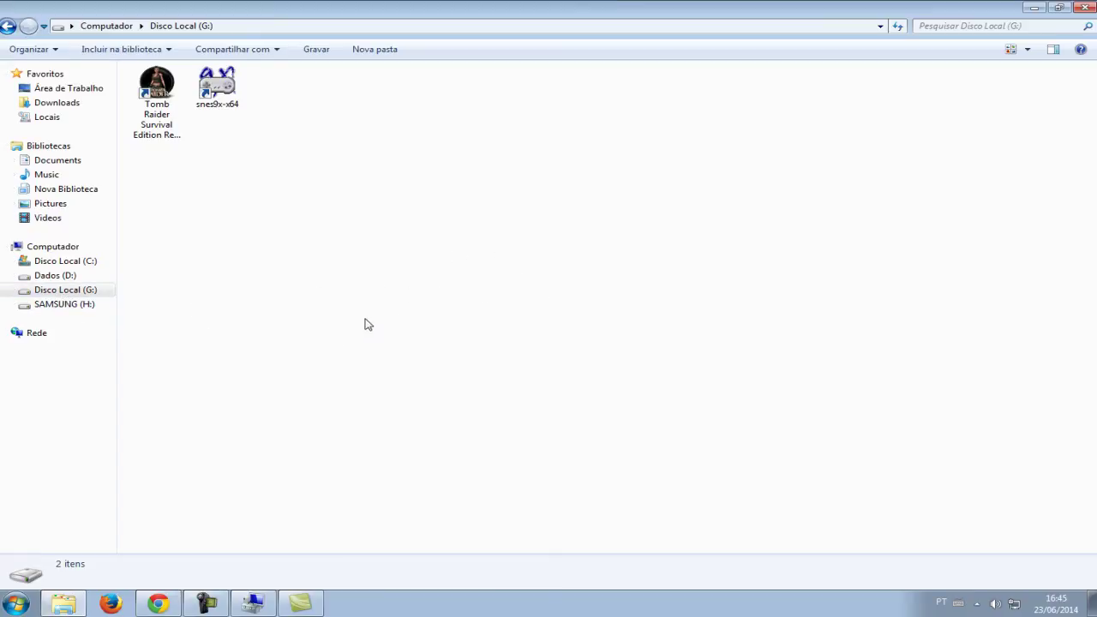
Launch the snes9x-x64 shortcut from the G: volume to test it, and close the program
{"action": "left_click", "coordinate": [228, 100]}
{"action": "double_click", "coordinate": [228, 100]}
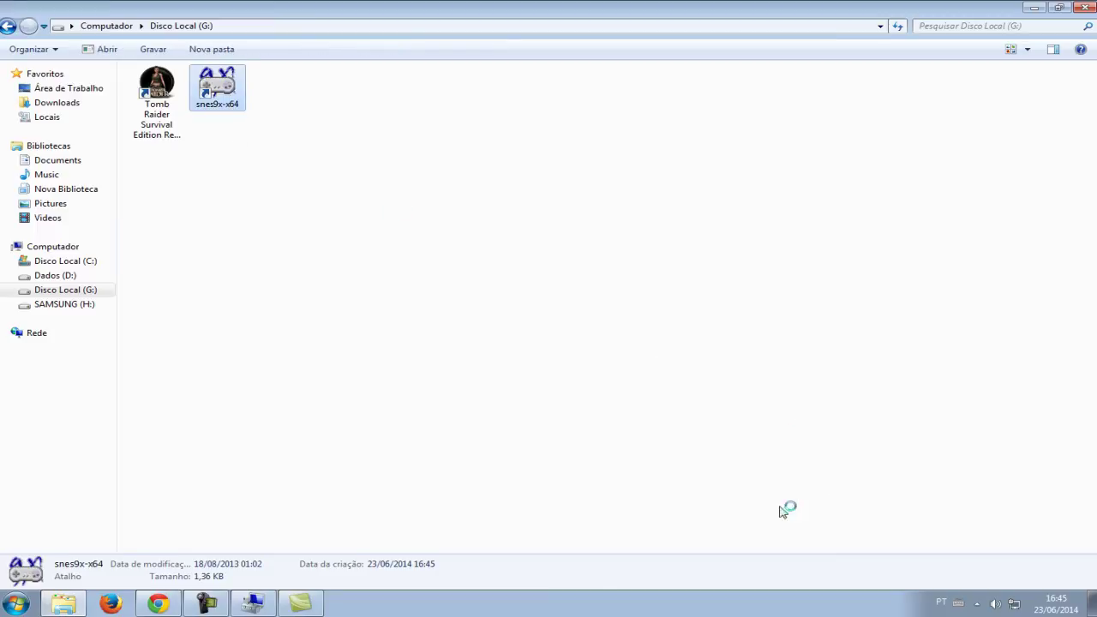
{"action": "left_click", "coordinate": [1078, 15]}
Delete the Tomb Raider and snes9x-x64 shortcuts from the G: volume, moving them to the Recycle Bin
{"action": "left_click_drag", "start_coordinate": [328, 93], "coordinate": [95, 172]}
{"action": "key", "text": "Delete"}
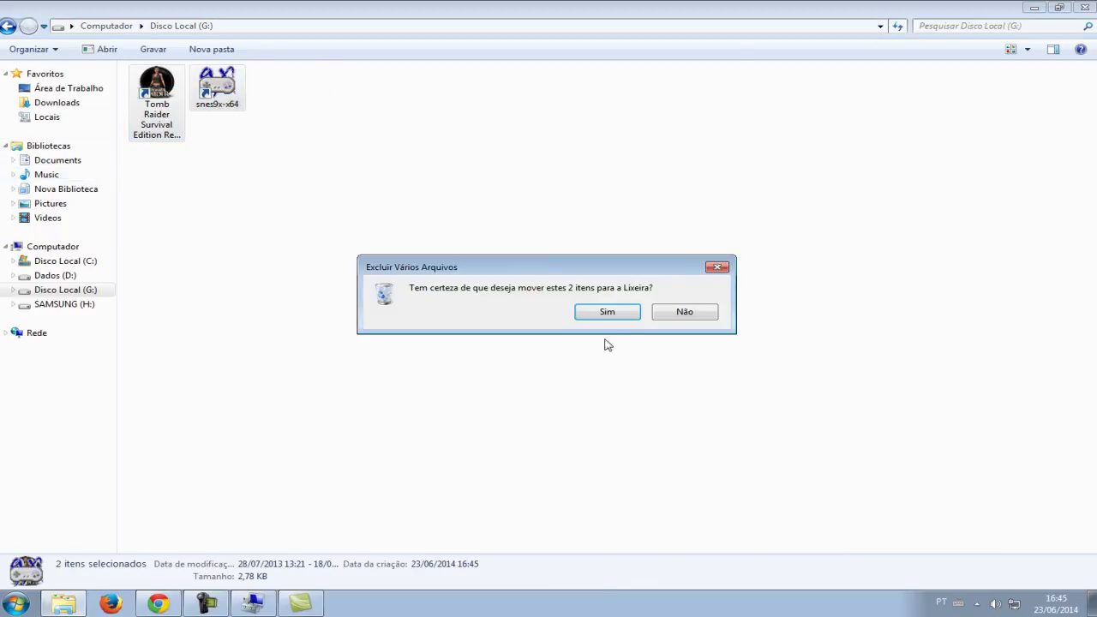
{"action": "left_click", "coordinate": [604, 316]}
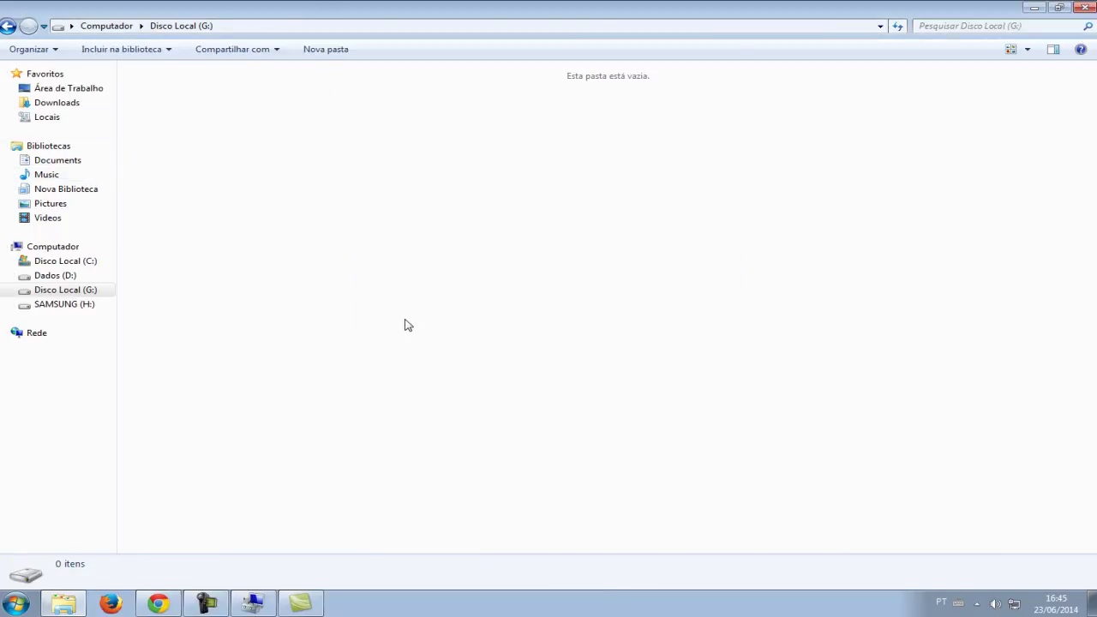